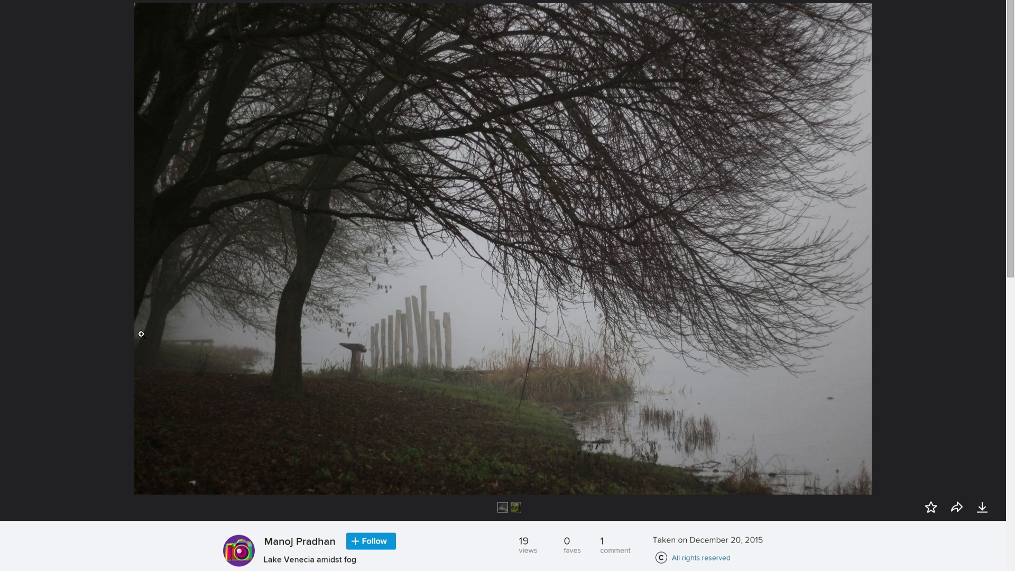
- Read the description and the usage-permission comment below the foggy lake photo
scroll(524, 288, "down", 2)
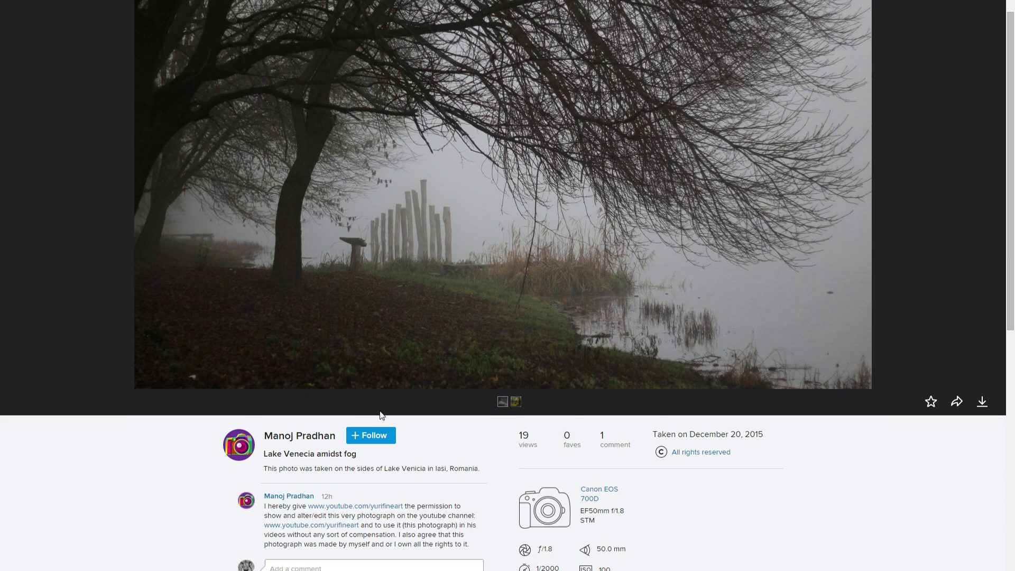
left_click_drag(395, 515, 439, 523)
left_click(452, 538)
scroll(455, 512, "up", 2)
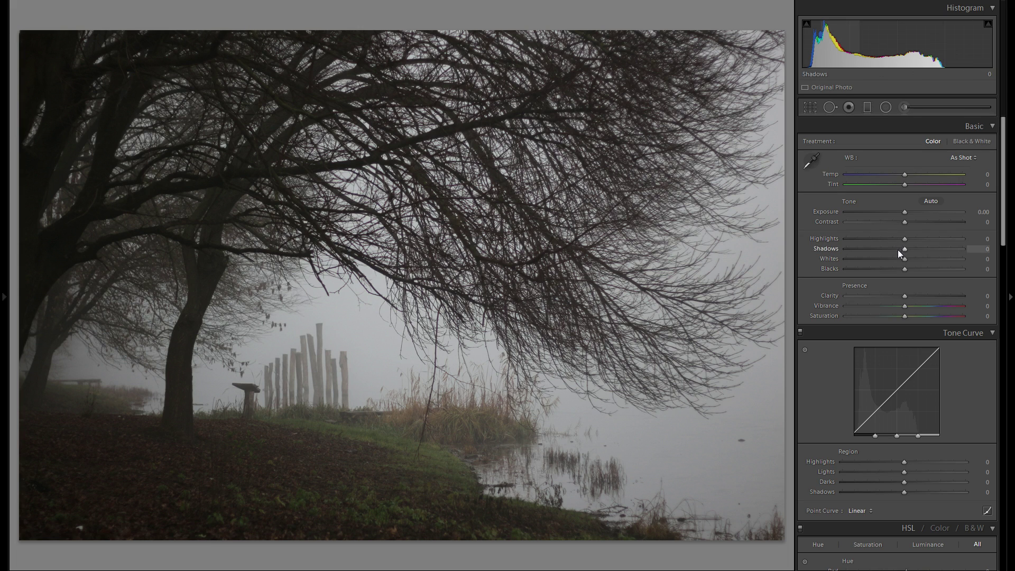
- Preview the foggy lake photo with the Black & White treatment and return it to Color
left_click(963, 141)
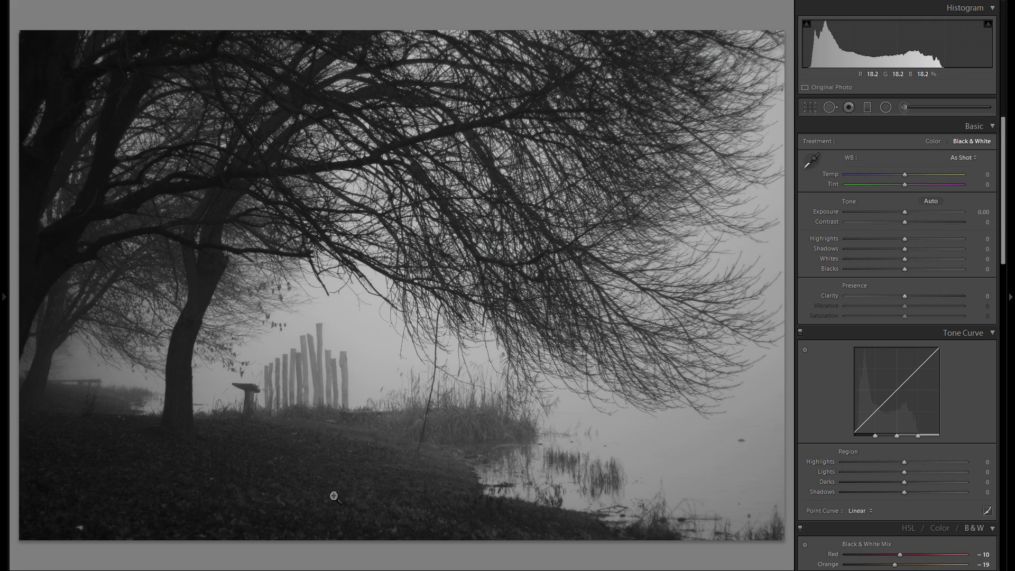
left_click(933, 142)
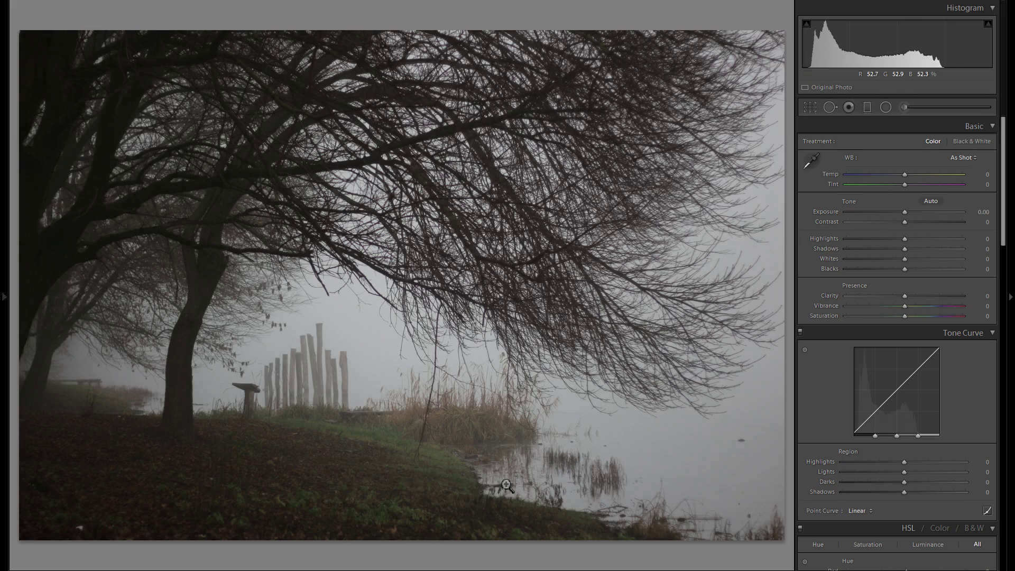
left_click(978, 141)
left_click(933, 142)
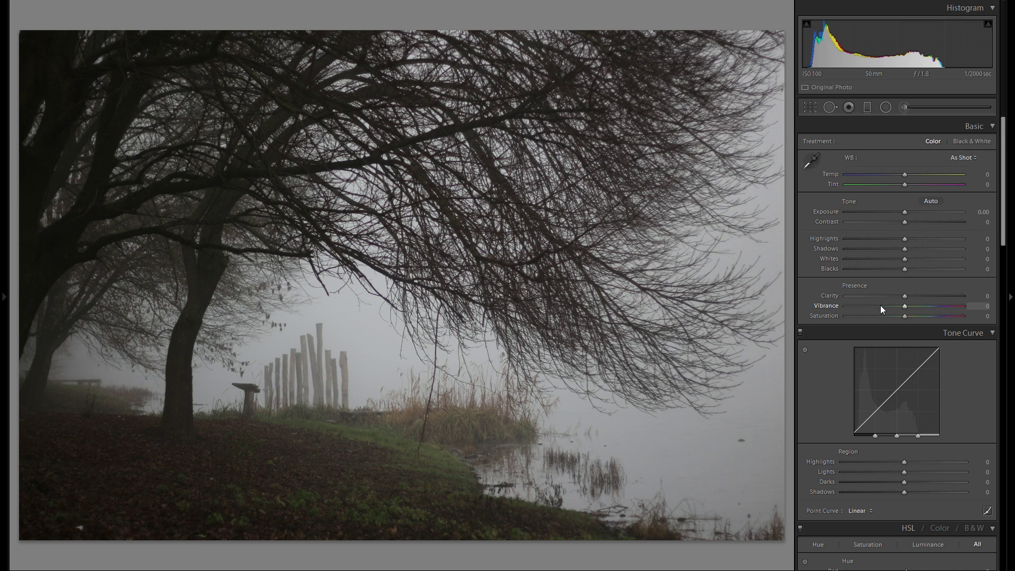
- Mute and darken the photo with Vibrance at −25 and Exposure at −0.79, raising Highlights to +75
left_click_drag(884, 306, 888, 307)
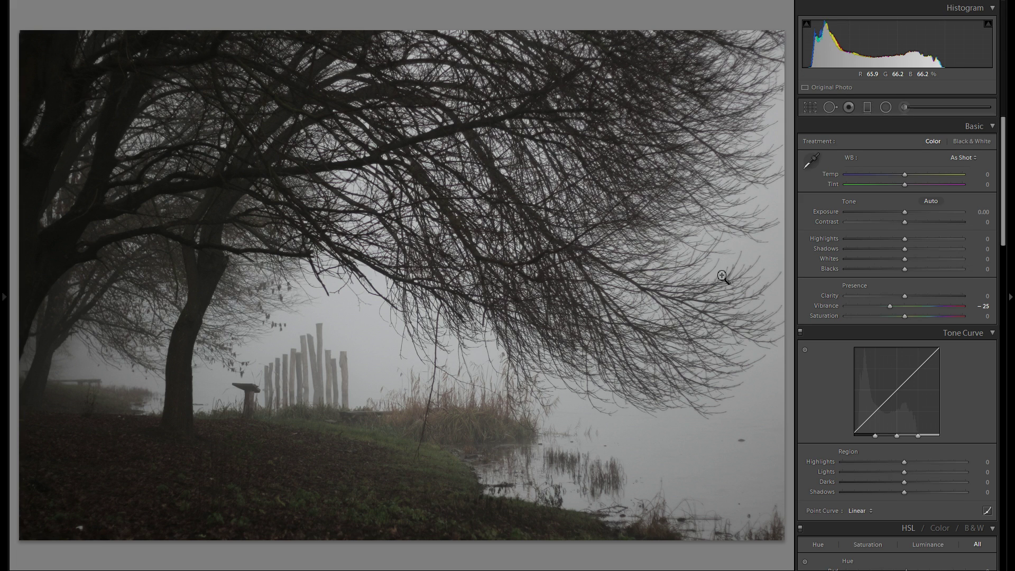
left_click_drag(905, 213, 896, 214)
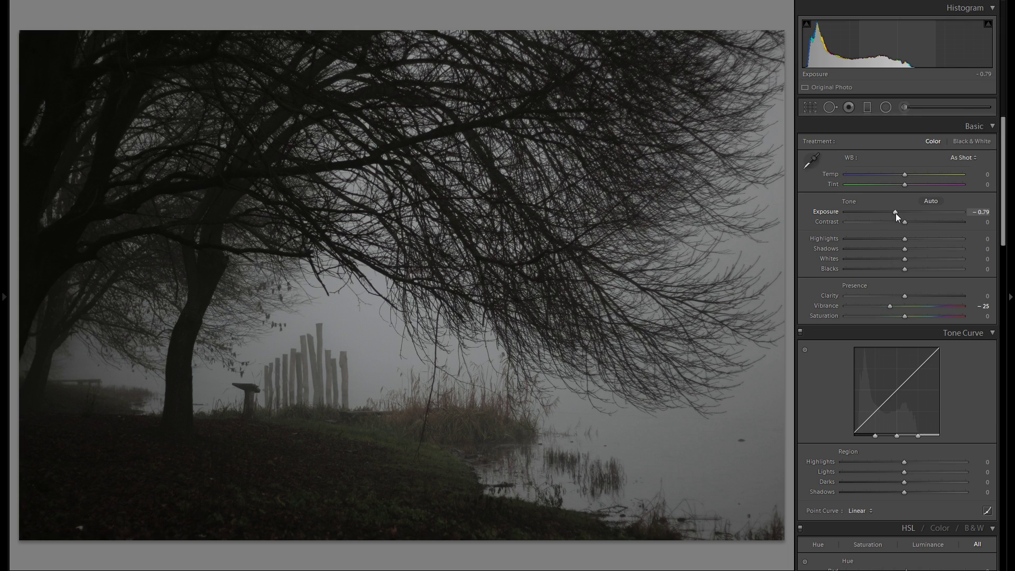
left_click_drag(906, 239, 945, 239)
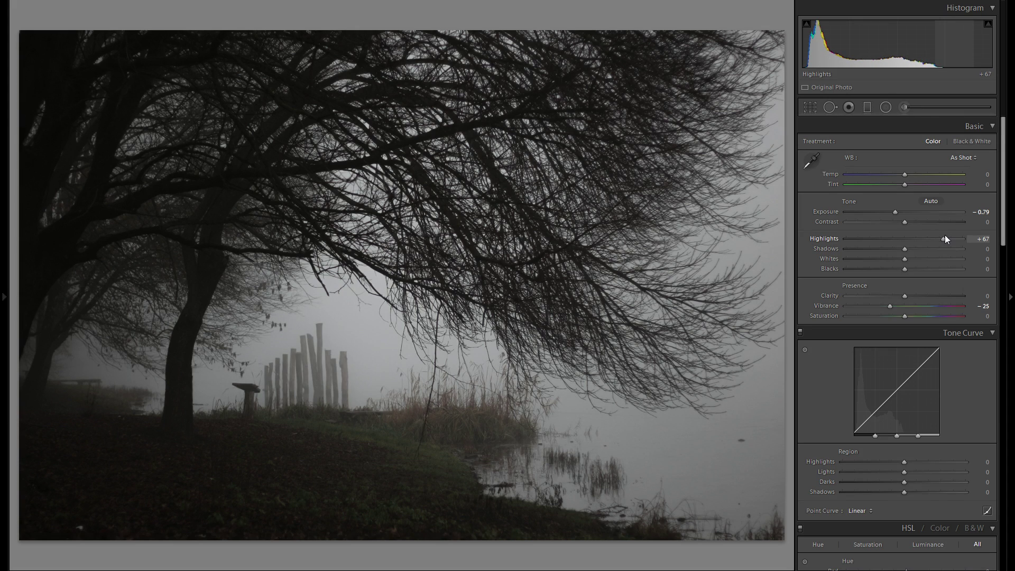
mouse_move(947, 235)
left_mouse_down()
mouse_move(965, 233)
mouse_move(950, 241)
left_mouse_up()
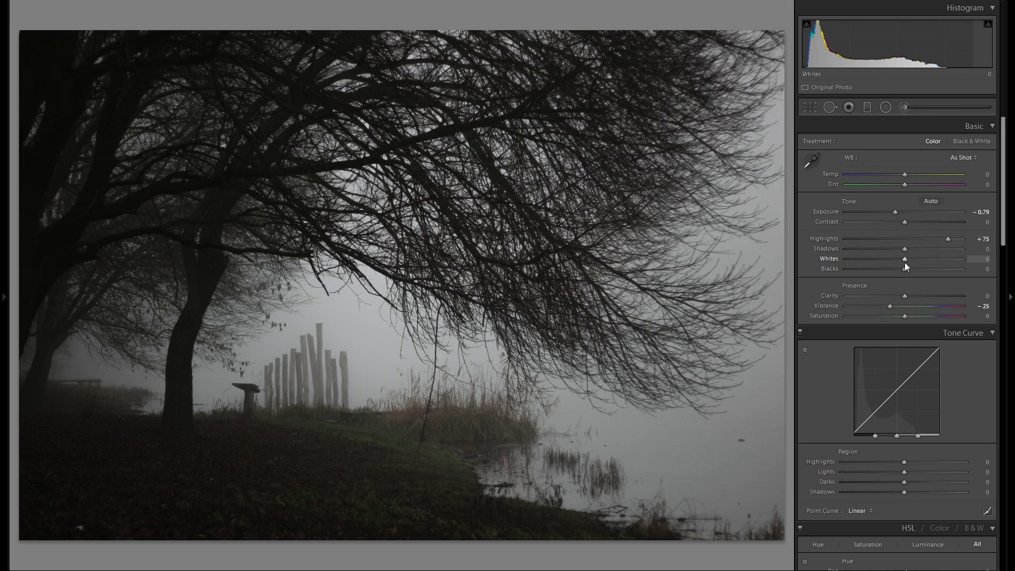
- Deepen the photo's tonal contrast with Contrast at +16, Shadows at −19, Whites at +40 and Blacks at −10
mouse_move(905, 251)
left_mouse_down()
mouse_move(939, 251)
mouse_move(912, 252)
left_mouse_up()
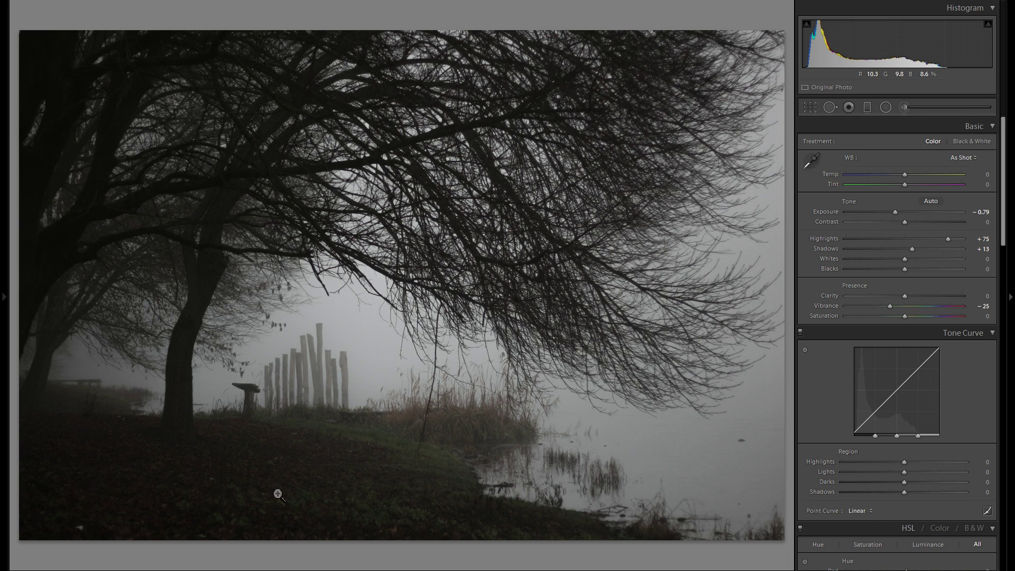
double_click(835, 249)
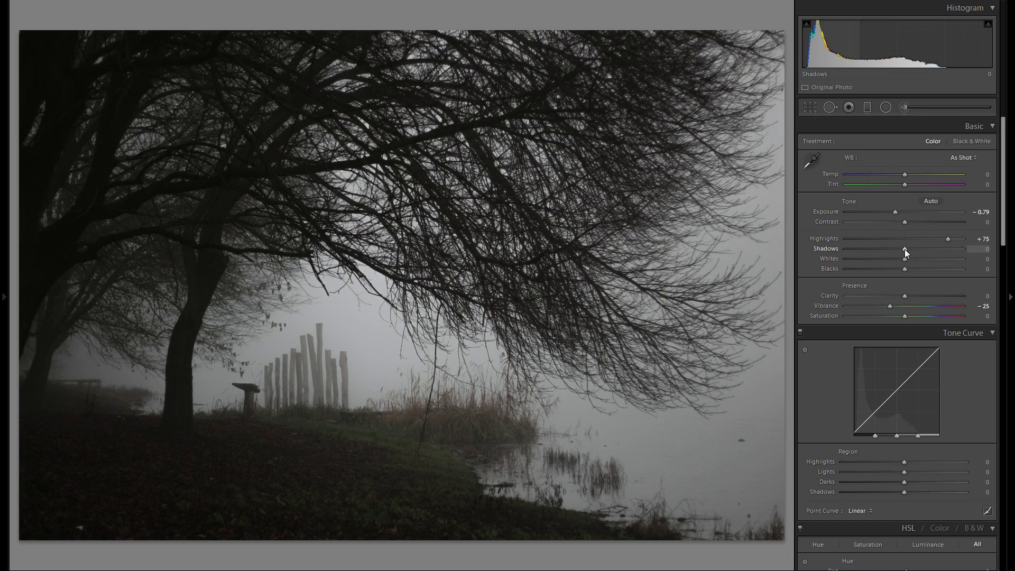
left_click_drag(905, 222, 898, 249)
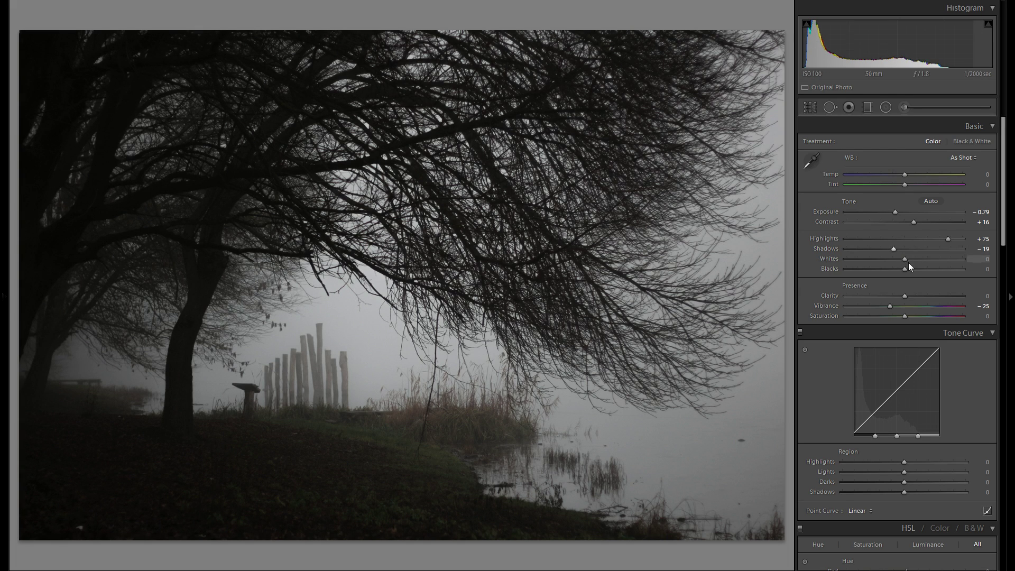
mouse_move(918, 259)
left_mouse_down()
mouse_move(935, 260)
mouse_move(925, 259)
left_mouse_up()
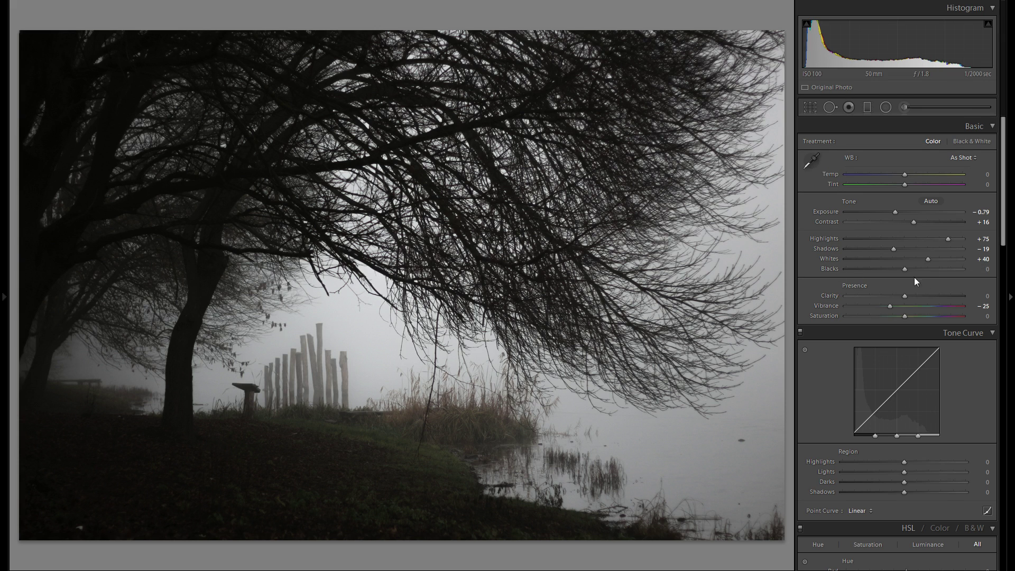
mouse_move(904, 269)
left_mouse_down()
mouse_move(890, 270)
mouse_move(918, 283)
mouse_move(901, 280)
left_mouse_up()
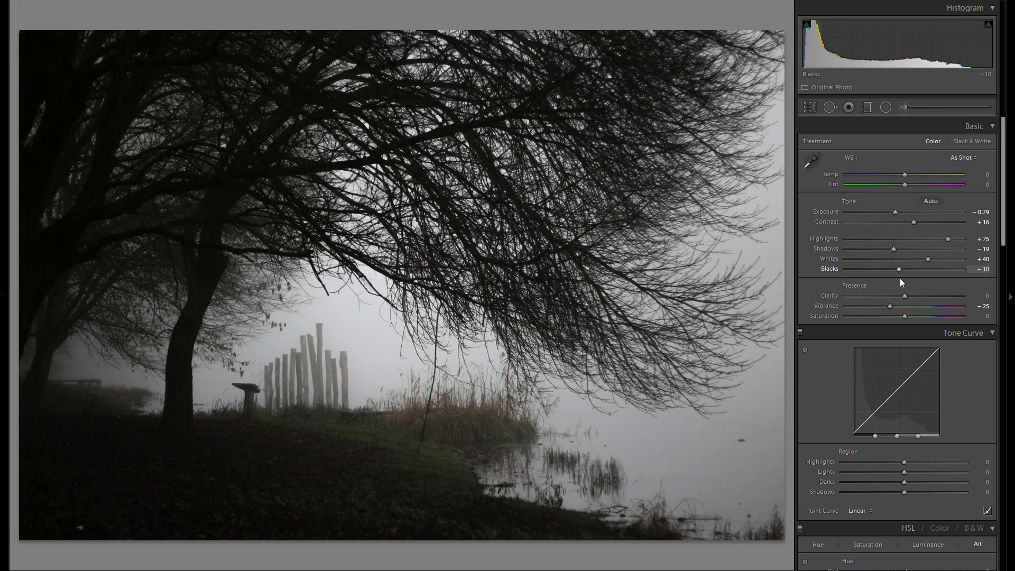
- Soften the foggy scene by setting Clarity to −39
left_click_drag(891, 299, 940, 296)
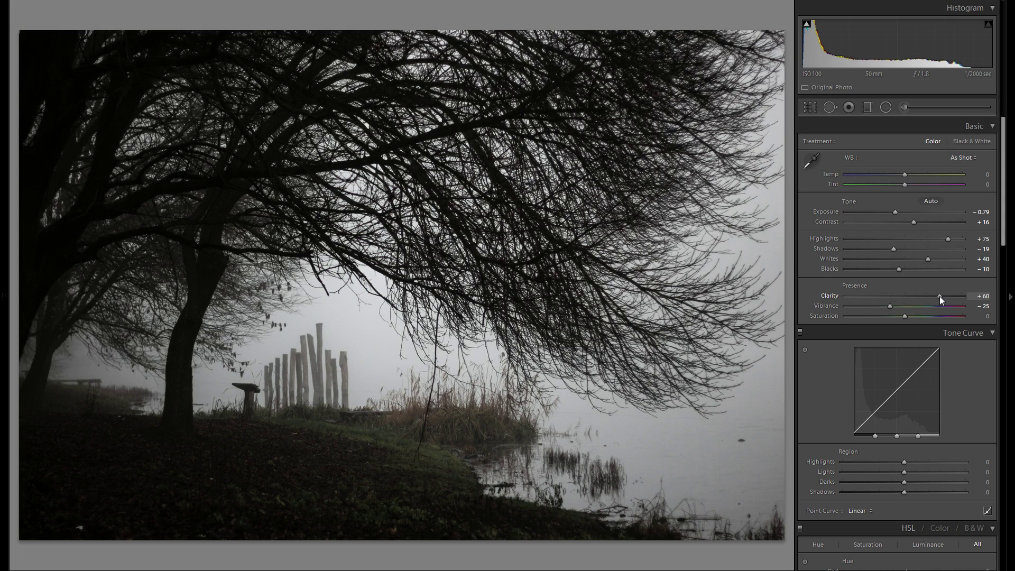
left_click_drag(934, 296, 868, 296)
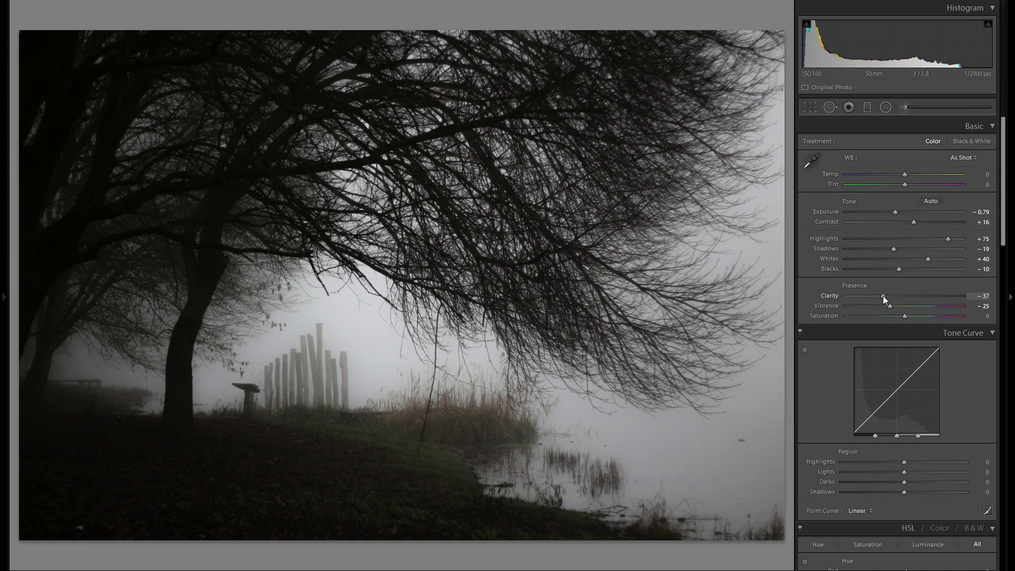
mouse_move(882, 296)
left_mouse_down()
mouse_move(902, 297)
mouse_move(886, 296)
left_mouse_up()
double_click(830, 296)
left_click_drag(905, 296, 881, 296)
- Try a cooler white balance with Temp at −11 and reset it to 0
mouse_move(909, 173)
left_mouse_down()
mouse_move(887, 176)
mouse_move(903, 178)
left_mouse_up()
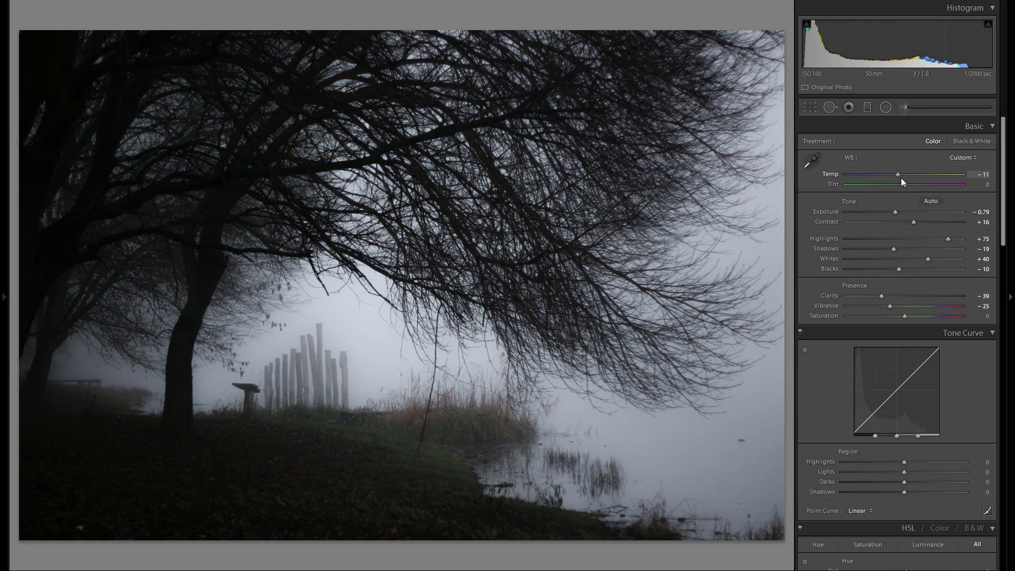
double_click(836, 176)
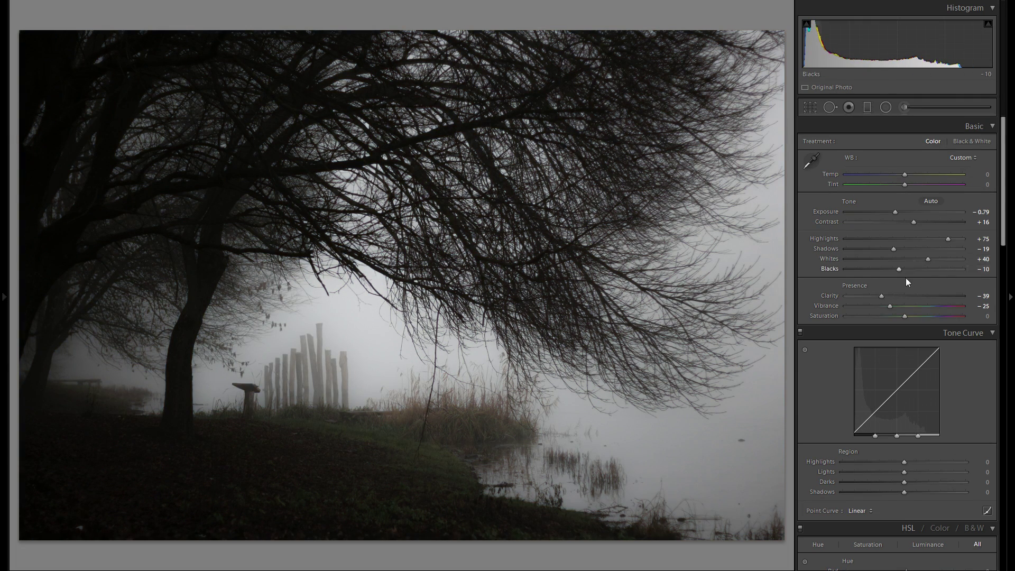
- Tint the Split Toning highlights blue with hue 204 and saturation 33, comparing the photo with and without the tint
scroll(906, 278, "down", 10)
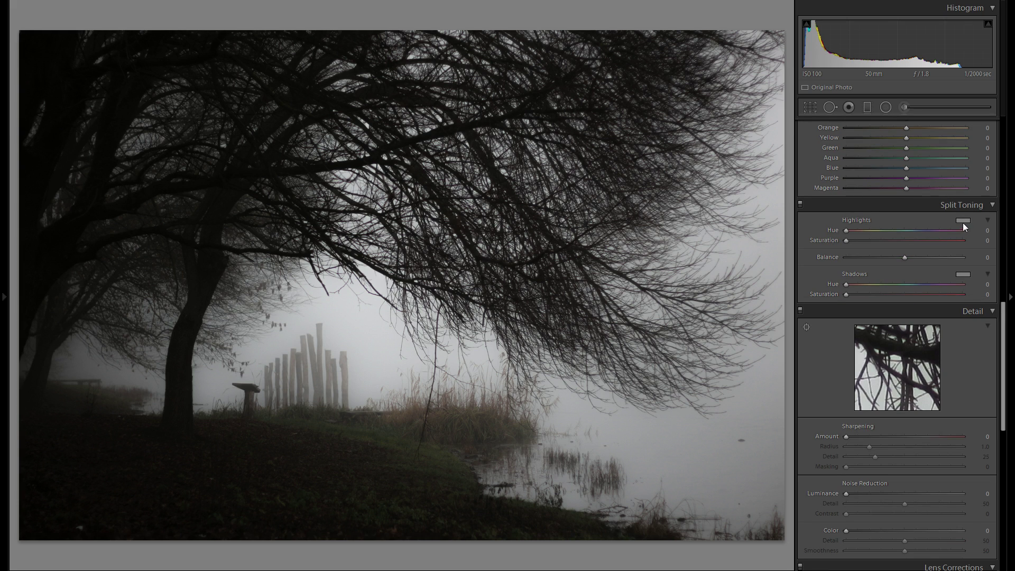
left_click(963, 221)
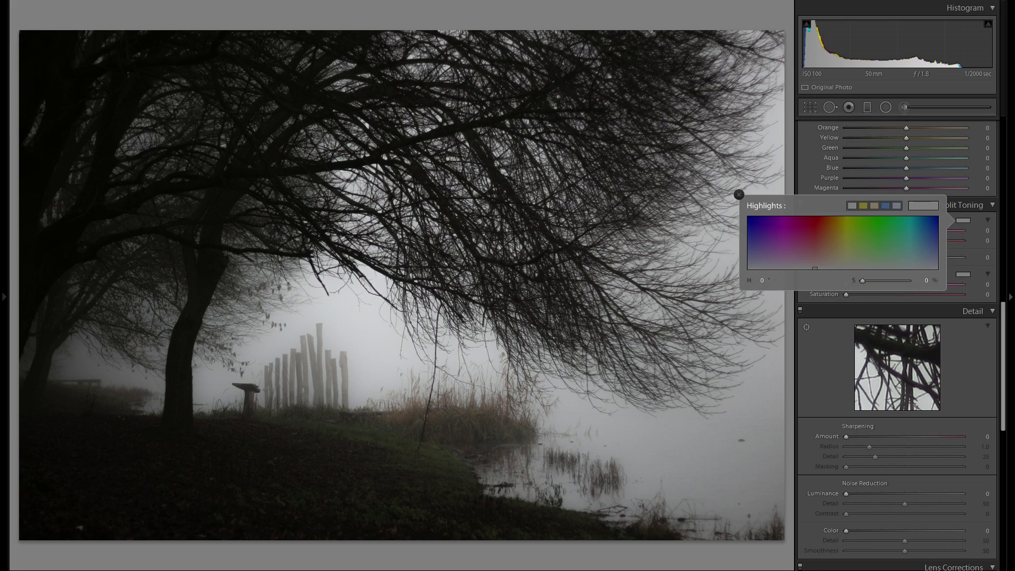
left_click(873, 235)
mouse_move(889, 234)
left_mouse_down()
mouse_move(915, 231)
mouse_move(871, 232)
mouse_move(934, 231)
mouse_move(922, 230)
mouse_move(923, 245)
left_mouse_up()
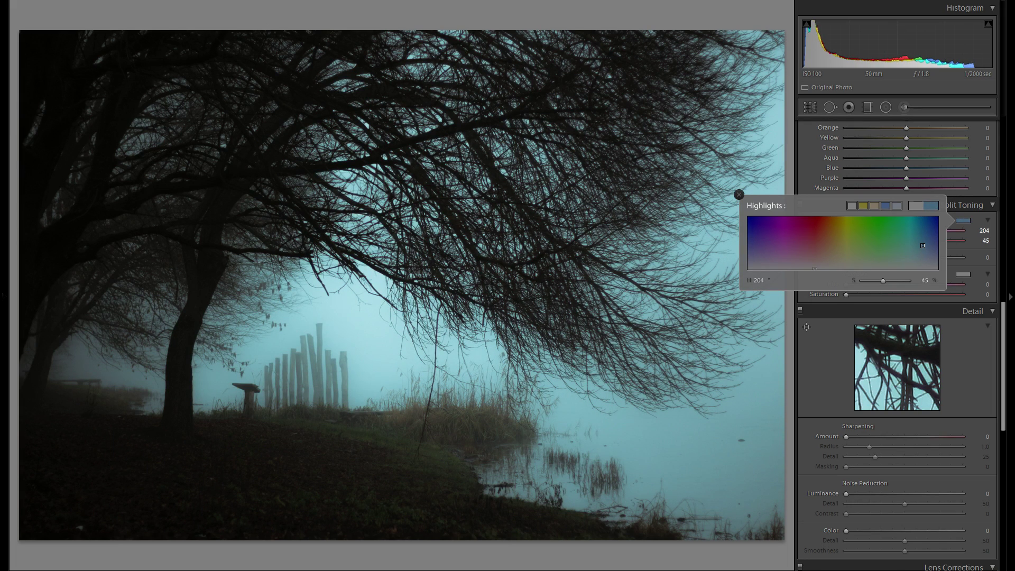
left_click_drag(922, 246, 923, 252)
left_click_drag(922, 252, 922, 251)
left_click(739, 195)
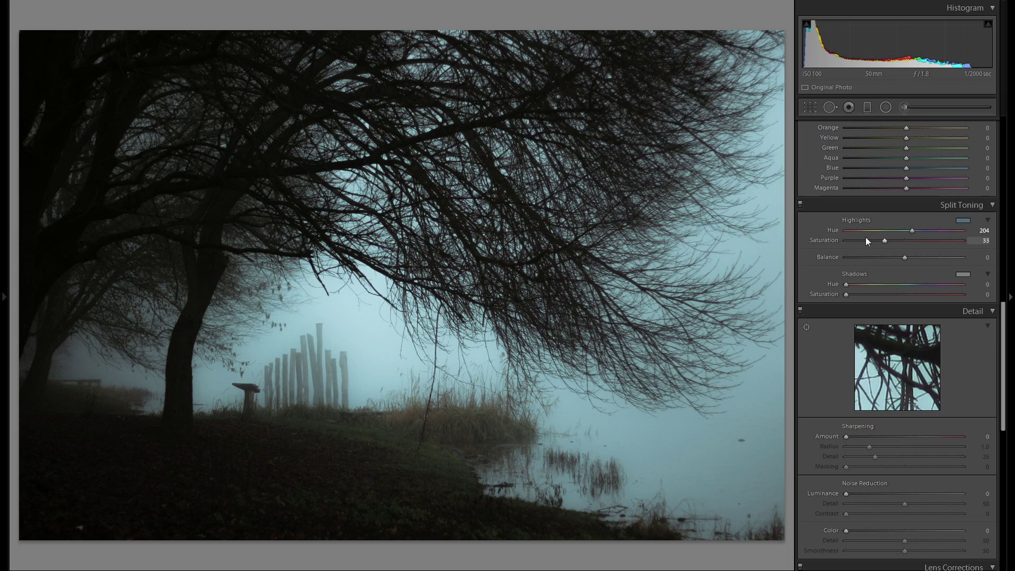
double_click(884, 241)
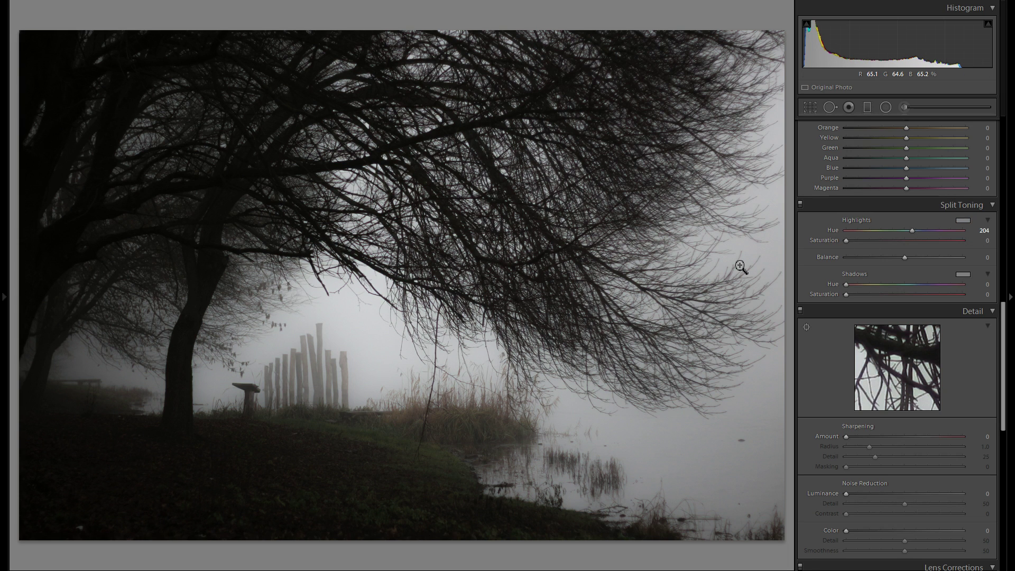
key("ctrl+z")
- Warm the white balance to Temp +20 and shift Tint slightly toward green
scroll(905, 285, "up", 10)
mouse_move(906, 174)
left_mouse_down()
mouse_move(938, 179)
mouse_move(916, 181)
left_mouse_up()
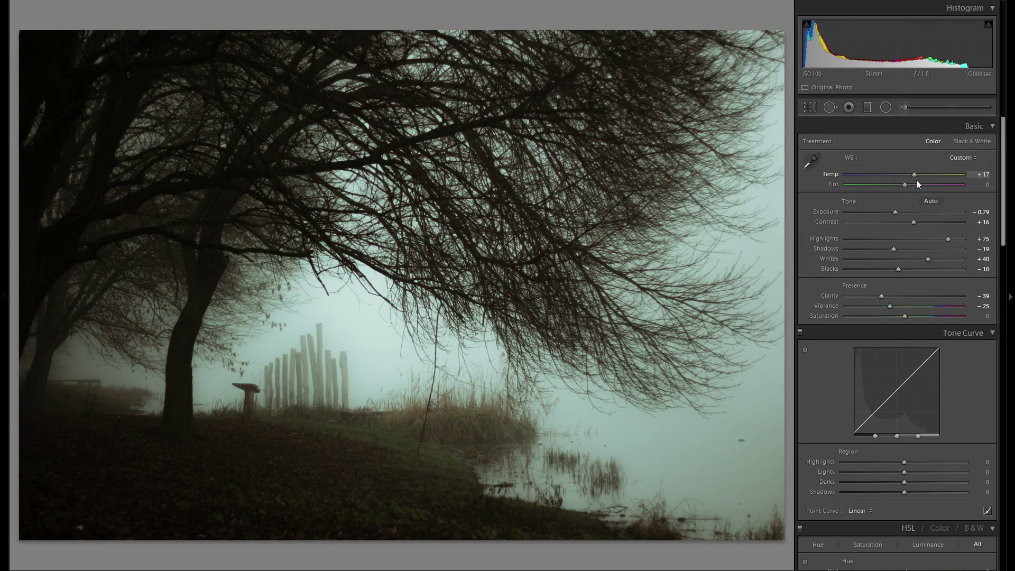
mouse_move(913, 178)
left_mouse_down()
mouse_move(896, 185)
mouse_move(915, 186)
mouse_move(899, 186)
left_mouse_up()
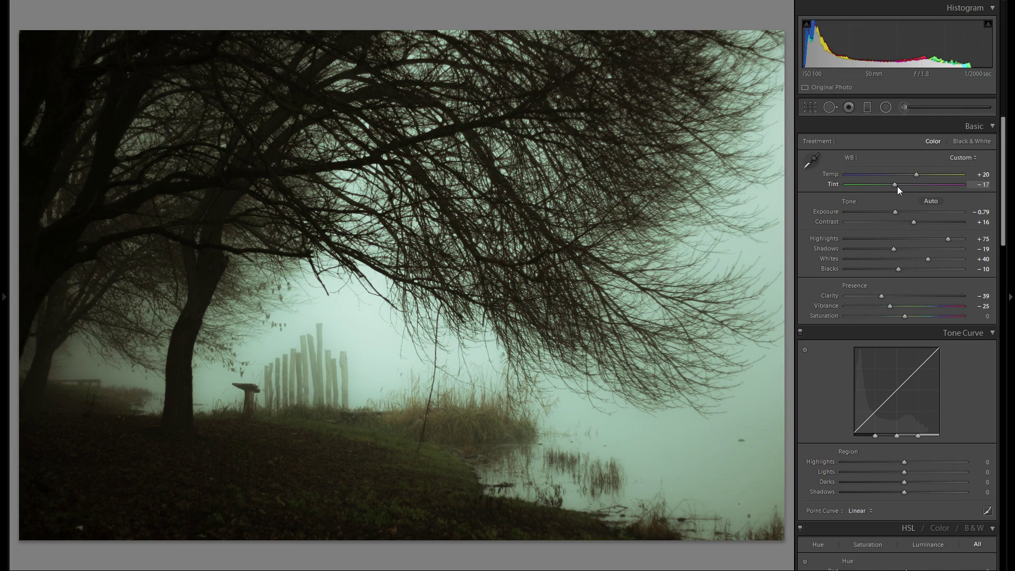
left_click_drag(896, 186, 902, 186)
- Shape the tone curve regions with Highlights at +31, Lights at +14 and Darks at −7, keeping Shadows at 0
scroll(912, 249, "down", 3)
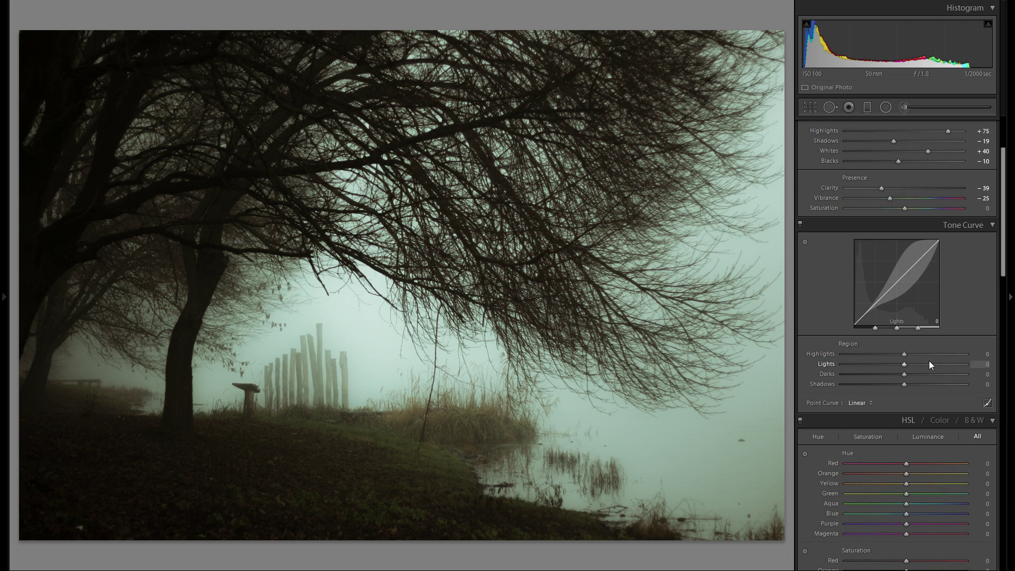
mouse_move(927, 356)
left_mouse_down()
mouse_move(902, 356)
mouse_move(923, 358)
left_mouse_up()
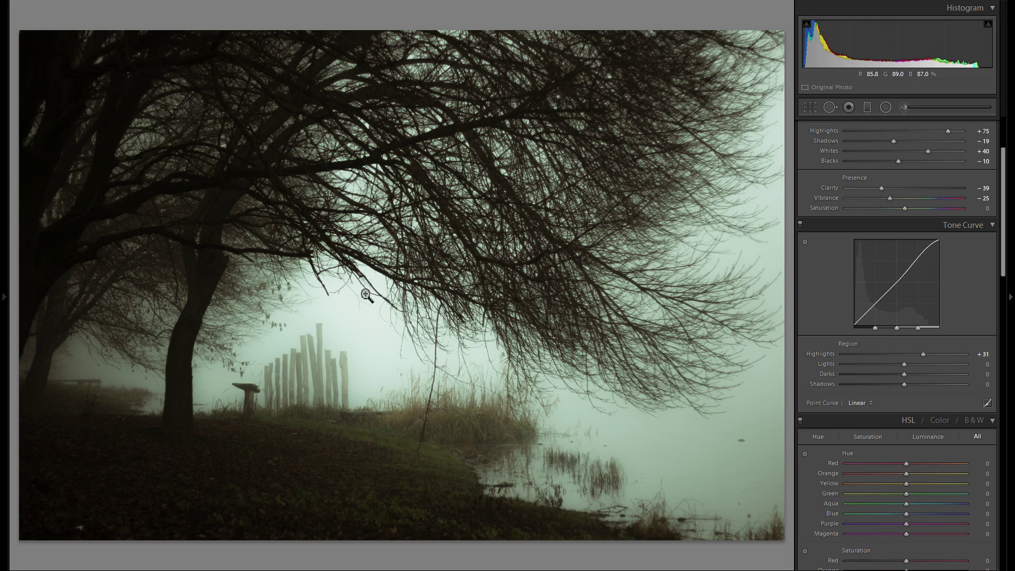
left_click_drag(909, 364, 916, 367)
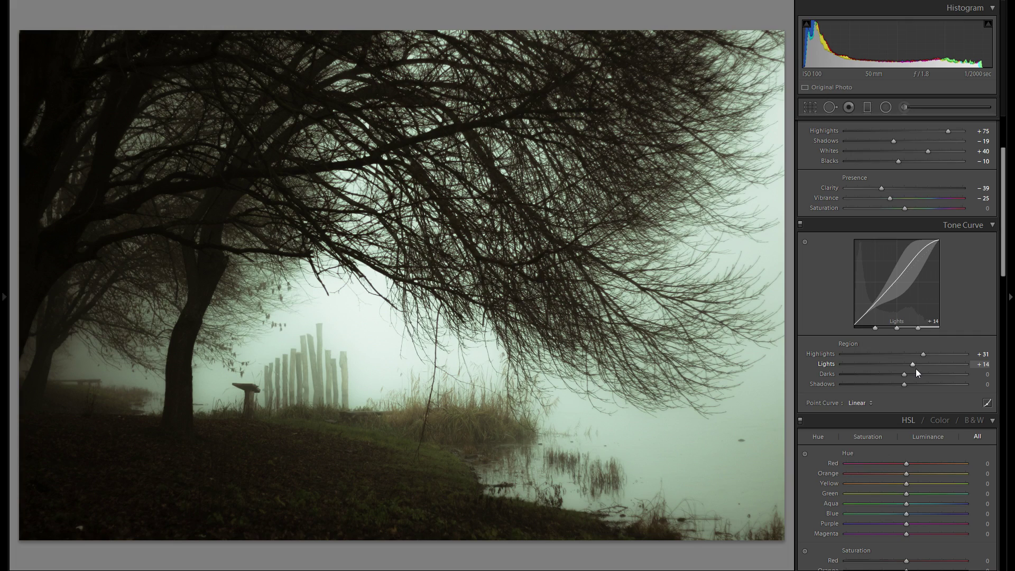
mouse_move(904, 375)
left_mouse_down()
mouse_move(918, 384)
mouse_move(890, 384)
mouse_move(907, 385)
left_mouse_up()
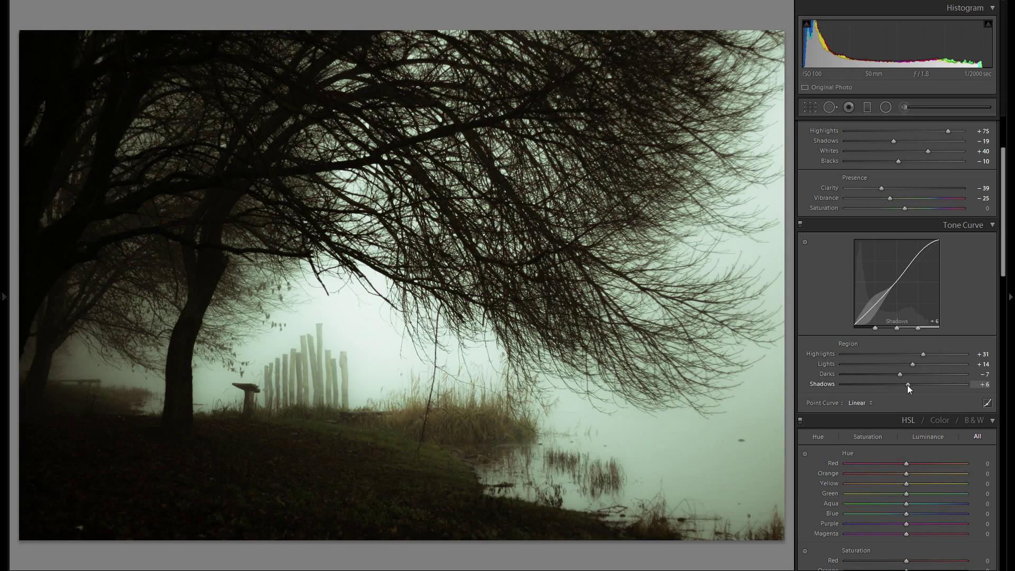
double_click(833, 385)
- Compare the Medium Contrast point curve with Linear and leave the point curve on Linear
left_click(857, 403)
left_click(915, 426)
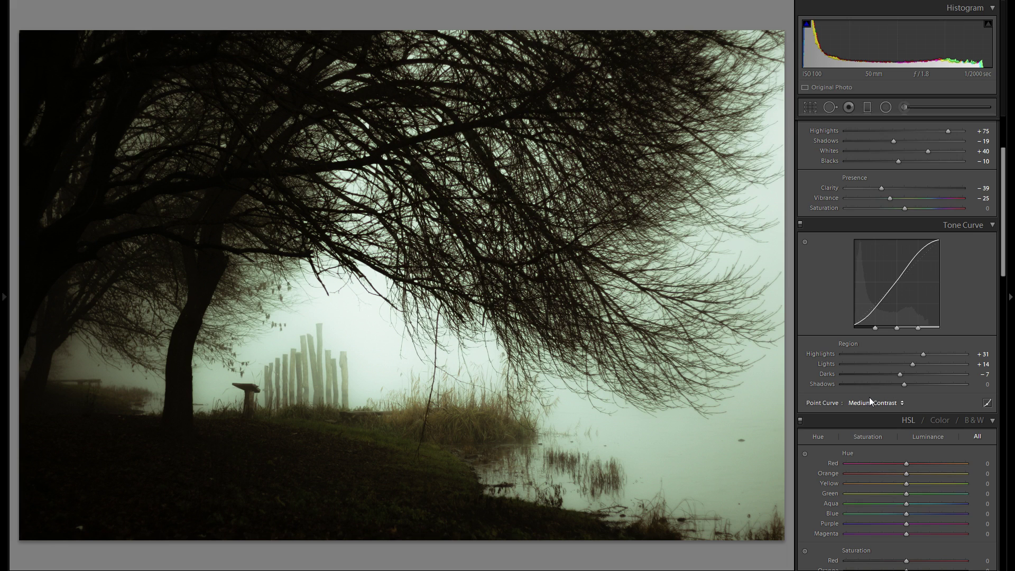
left_click(874, 401)
left_click(899, 415)
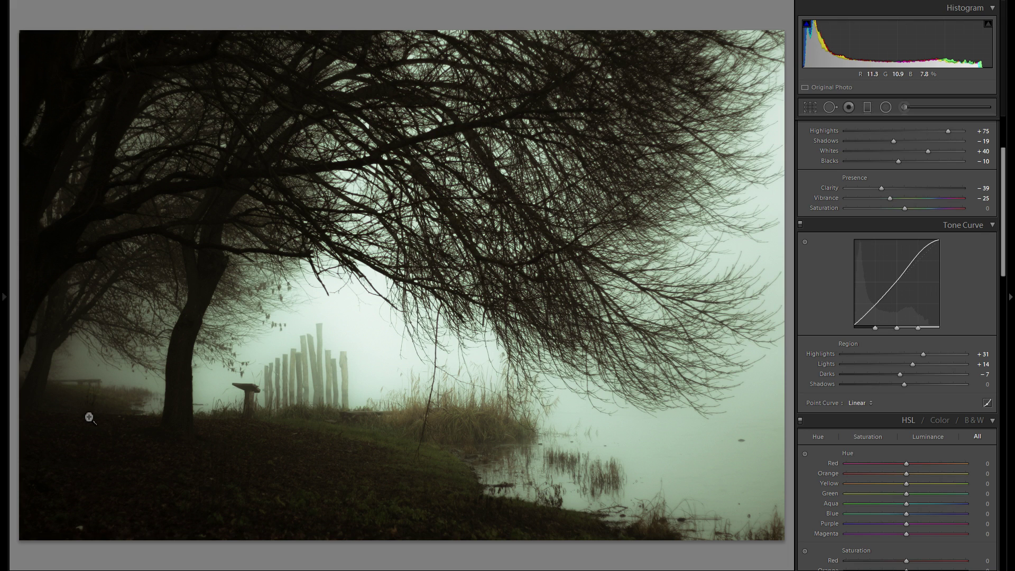
left_click(864, 404)
left_click(904, 427)
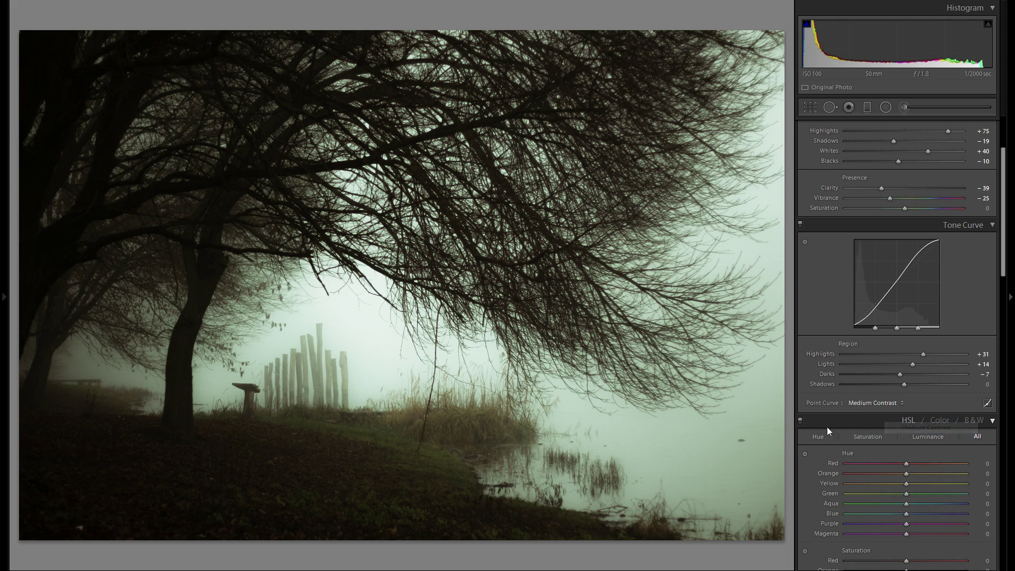
left_click(859, 406)
left_click(886, 414)
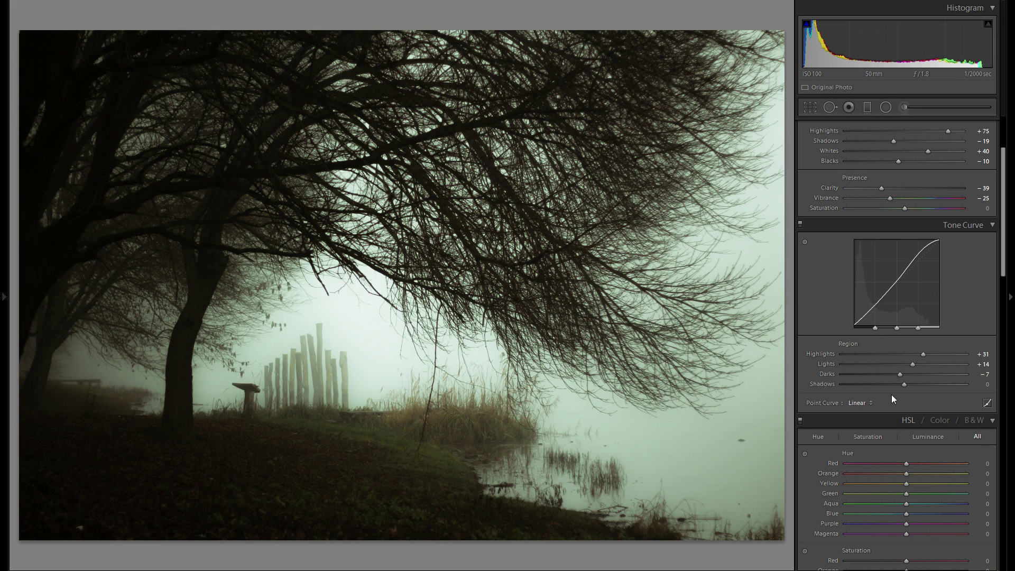
scroll(903, 389, "down", 10)
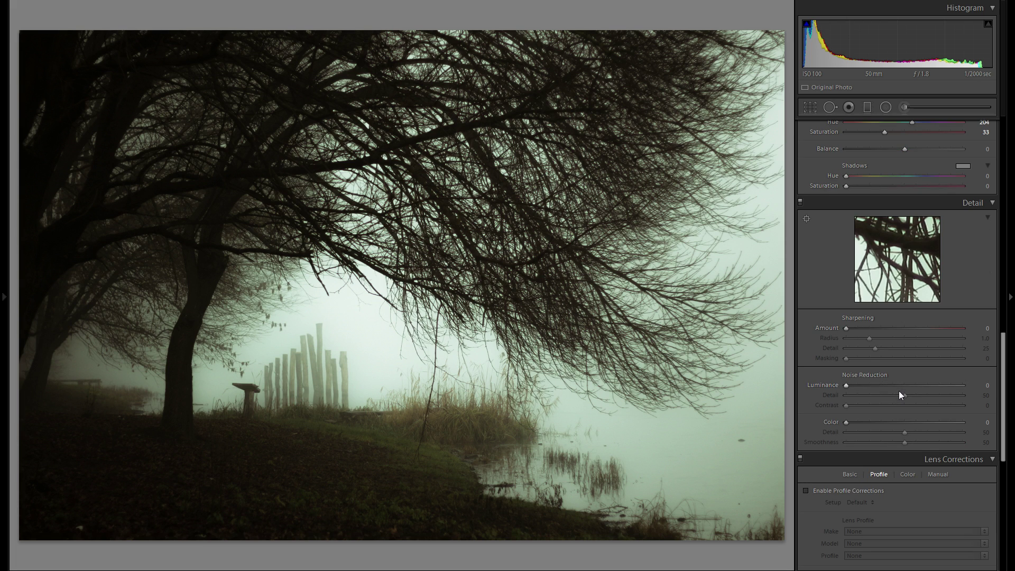
scroll(891, 393, "up", 2)
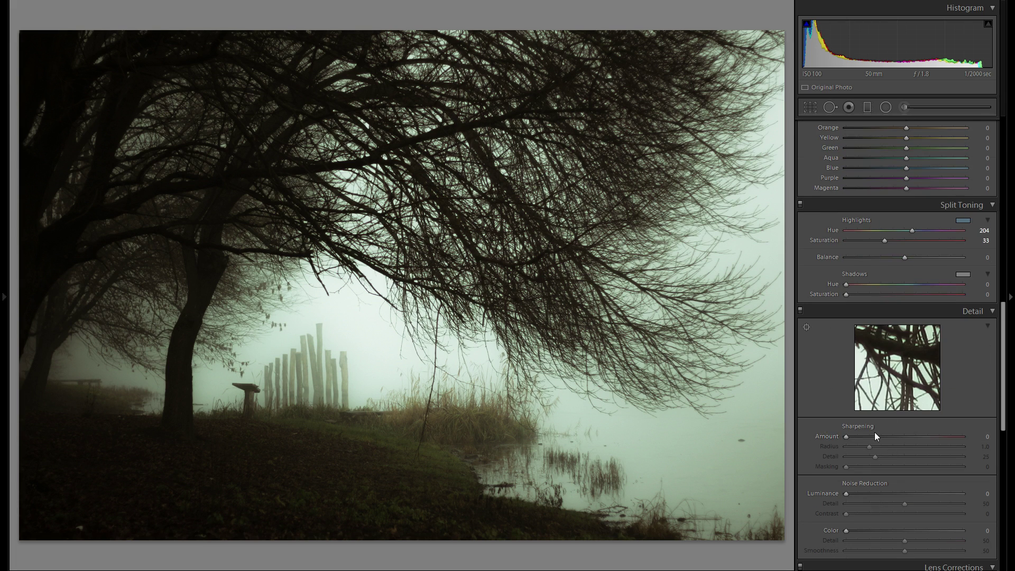
- Review the photo's Basic, Tone Curve, HSL, Split Toning and Detail settings before adding local adjustments
scroll(877, 417, "down", 2)
scroll(916, 410, "up", 15)
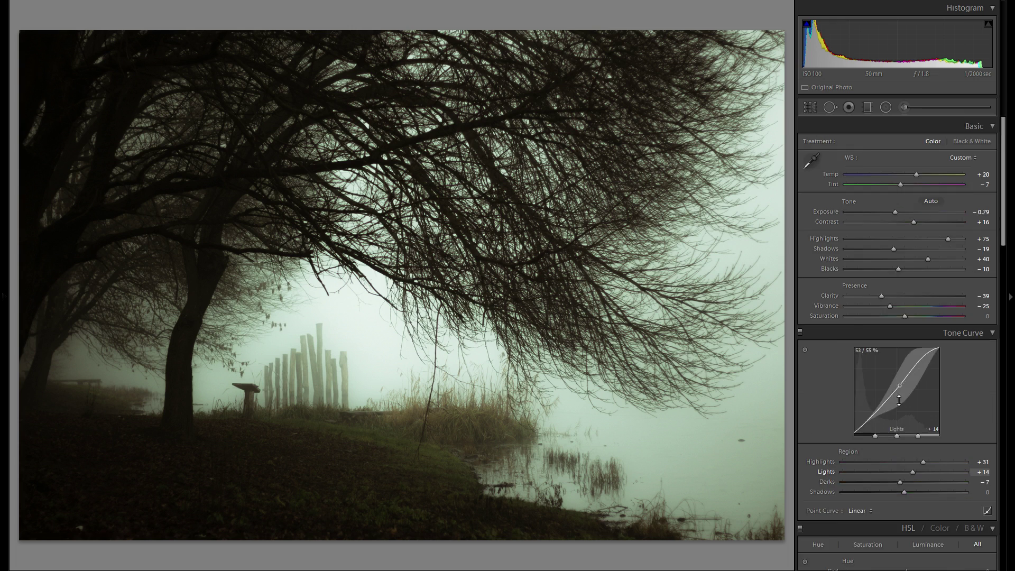
scroll(860, 358, "down", 2)
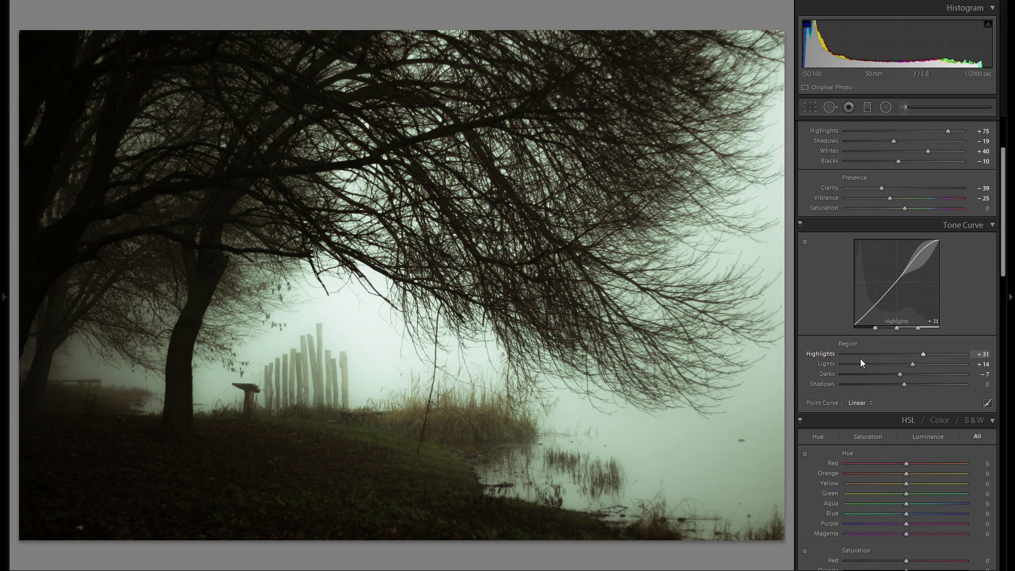
scroll(931, 351, "down", 10)
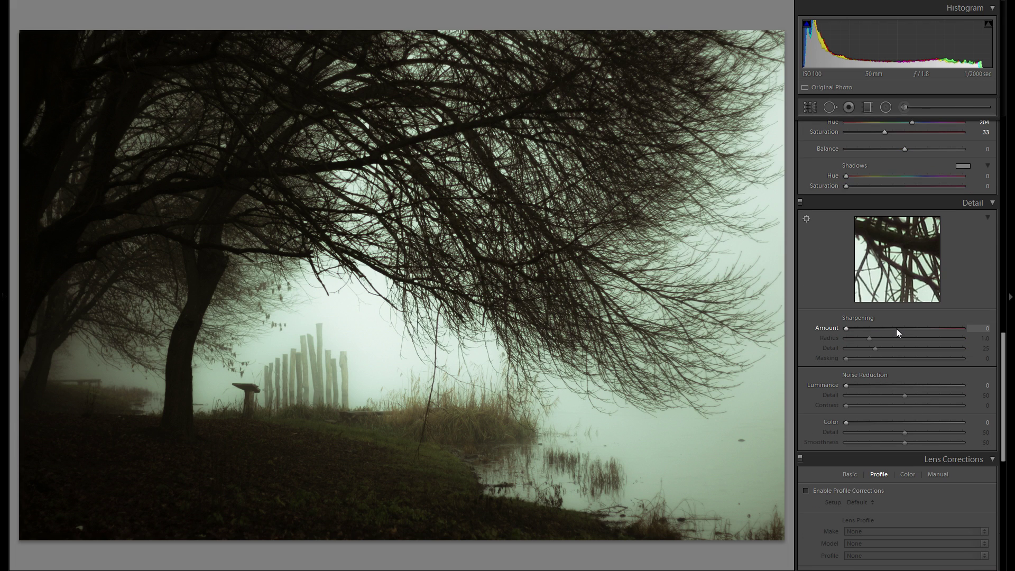
scroll(879, 398, "down", 3)
scroll(892, 382, "up", 10)
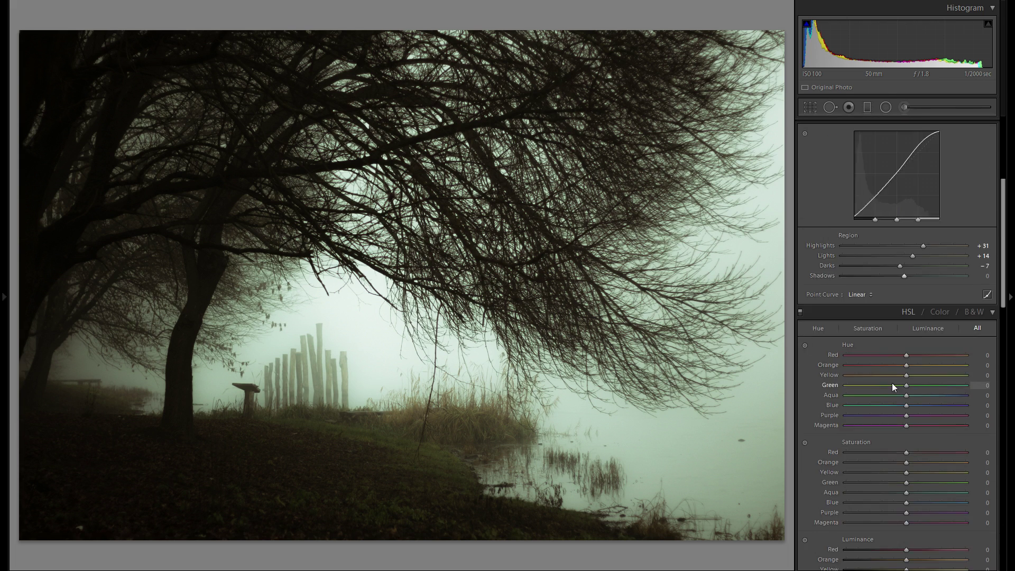
scroll(899, 401, "down", 4)
scroll(898, 399, "up", 10)
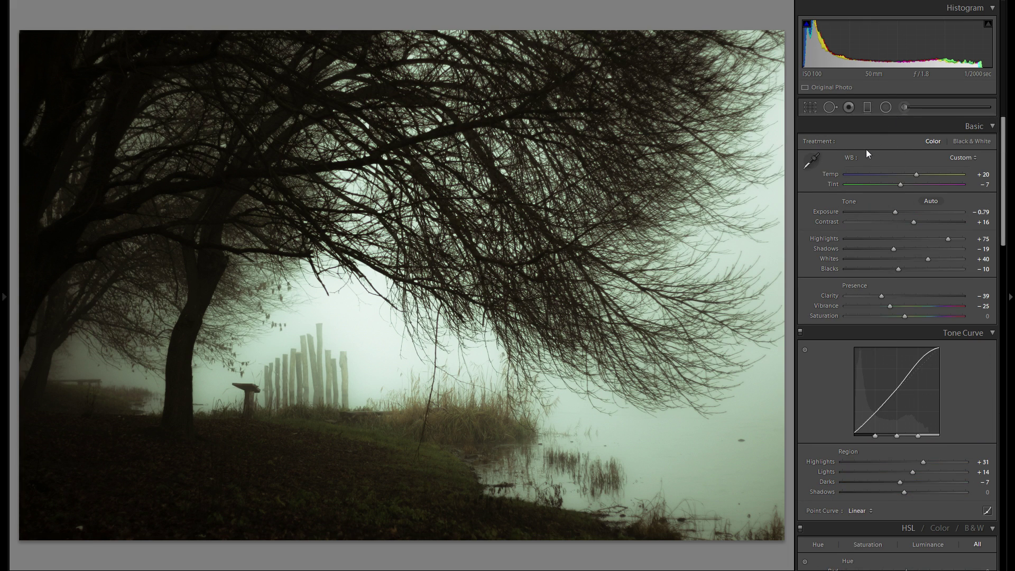
- Place a slim, slightly tilted inverted radial filter over the grassy bank below the wooden posts
left_click(886, 107)
left_click_drag(305, 415, 430, 446)
mouse_move(344, 414)
left_mouse_down()
mouse_move(353, 424)
mouse_move(388, 411)
mouse_move(360, 426)
left_mouse_up()
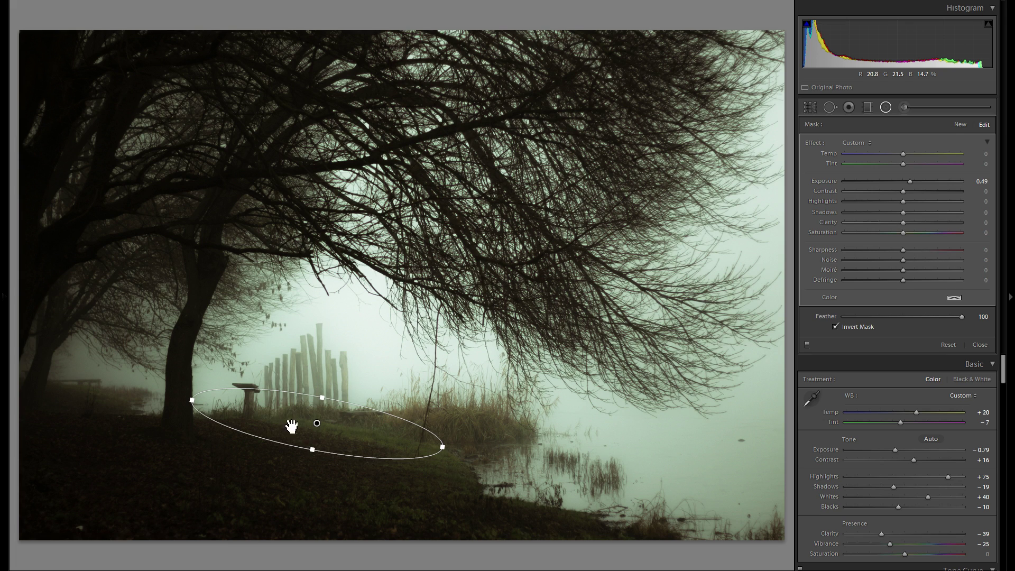
- Set the grass filter's exposure to 0.78 and clarity to 37, and give it a pale yellow colour tint
left_click_drag(907, 182, 910, 182)
left_click(953, 297)
left_click(873, 316)
left_click_drag(871, 317, 837, 325)
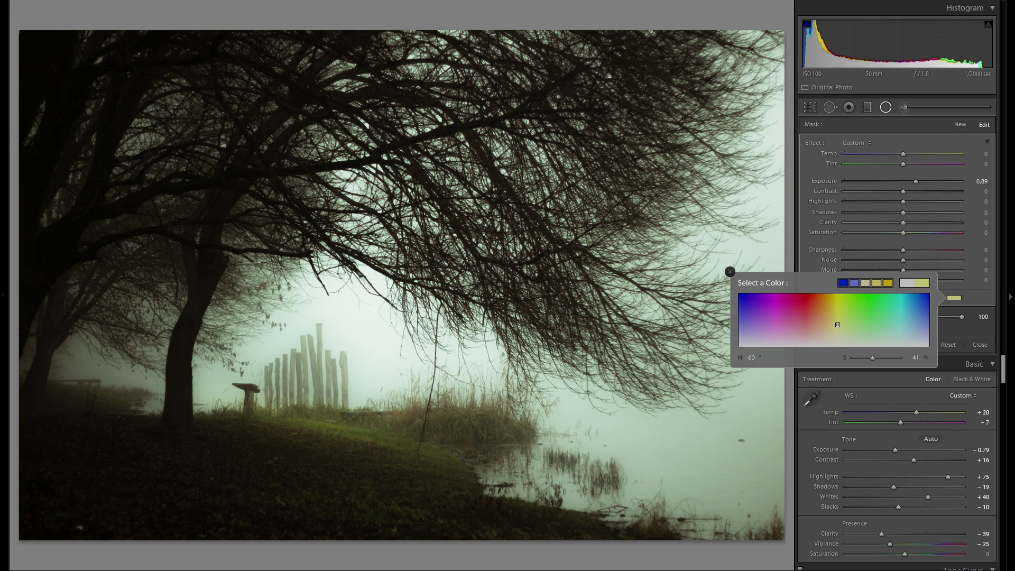
left_click(928, 293)
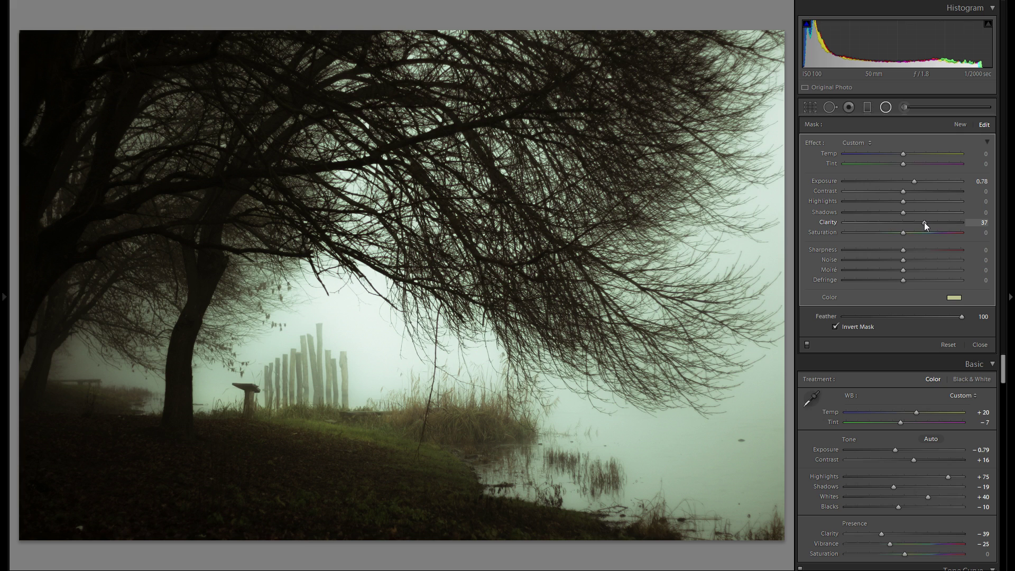
left_click(882, 110)
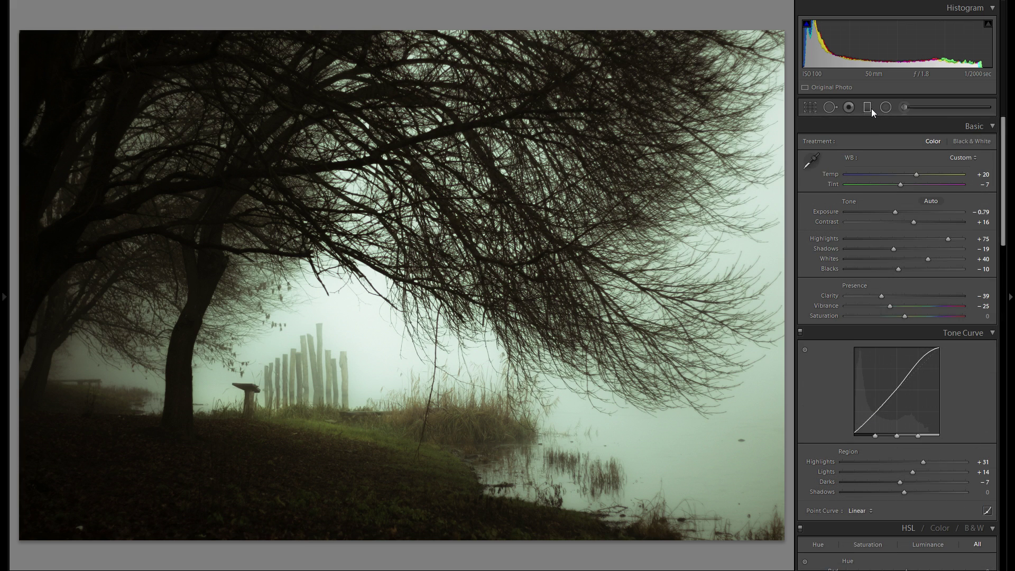
- Darken the upper tree canopy with a graduated filter running down from the photo's top edge, at exposure −0.85
left_click(867, 108)
left_click_drag(387, 56, 376, 255)
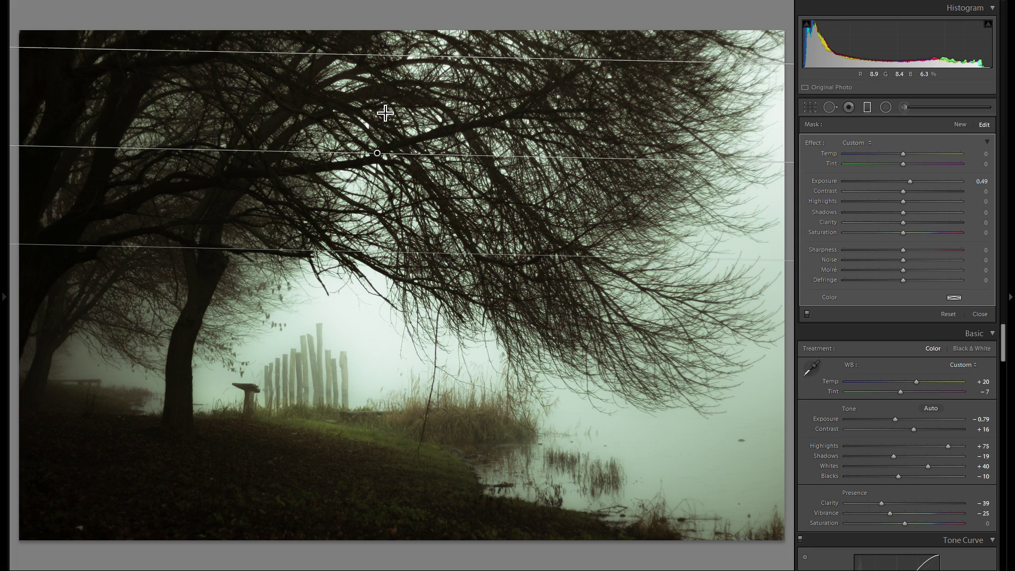
left_click_drag(896, 180, 891, 180)
left_click_drag(417, 132, 374, 162)
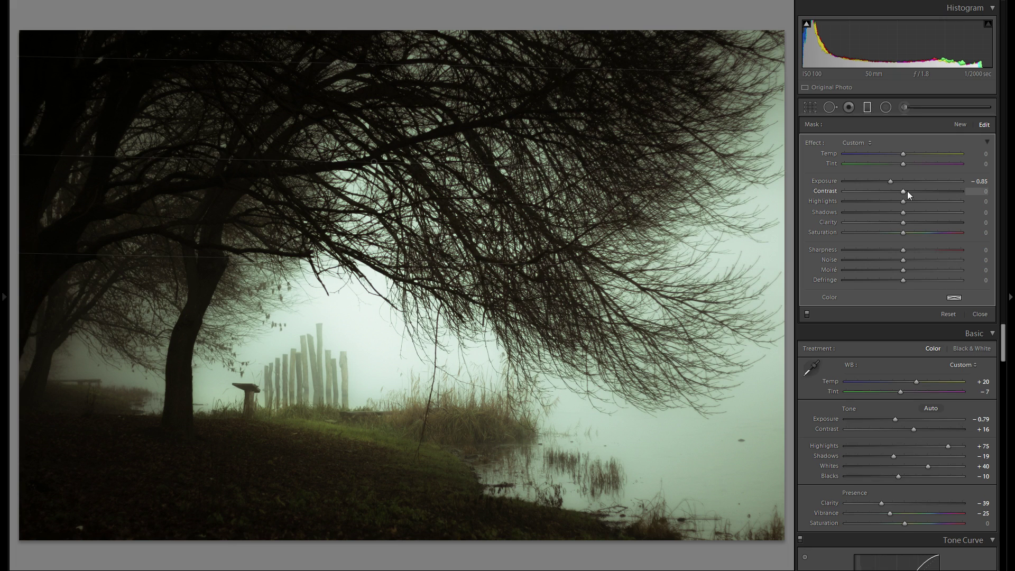
left_click(870, 109)
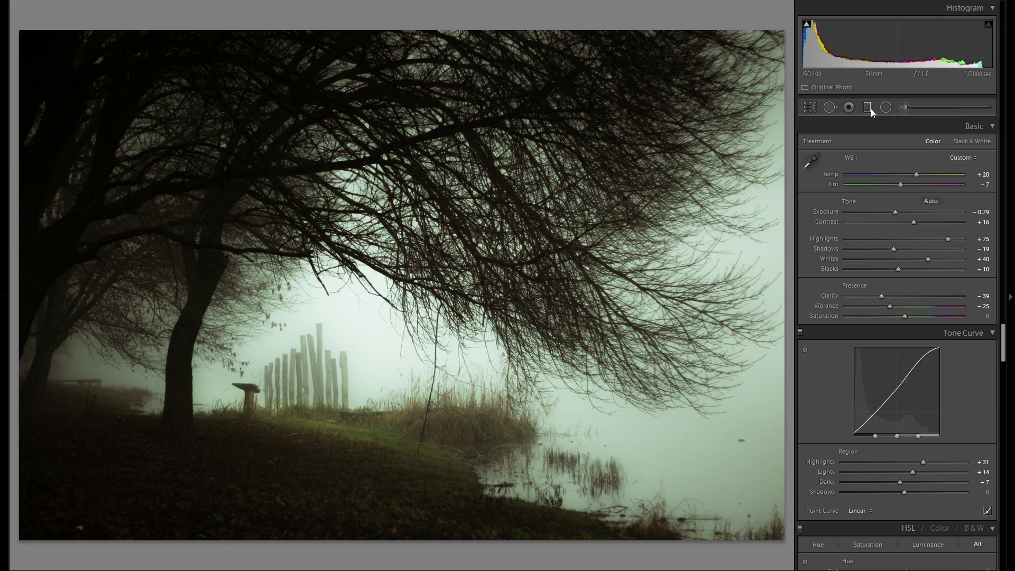
- Lower the overall Exposure to −1.06 and raise the Split Toning highlights saturation to 38
scroll(896, 211, "down", 5)
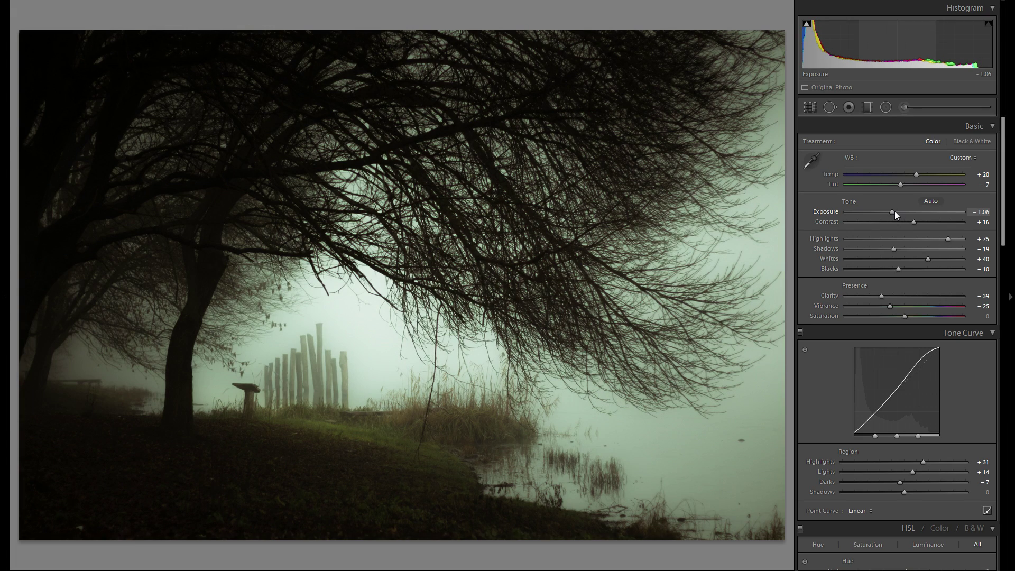
scroll(938, 244, "down", 10)
scroll(940, 262, "down", 2)
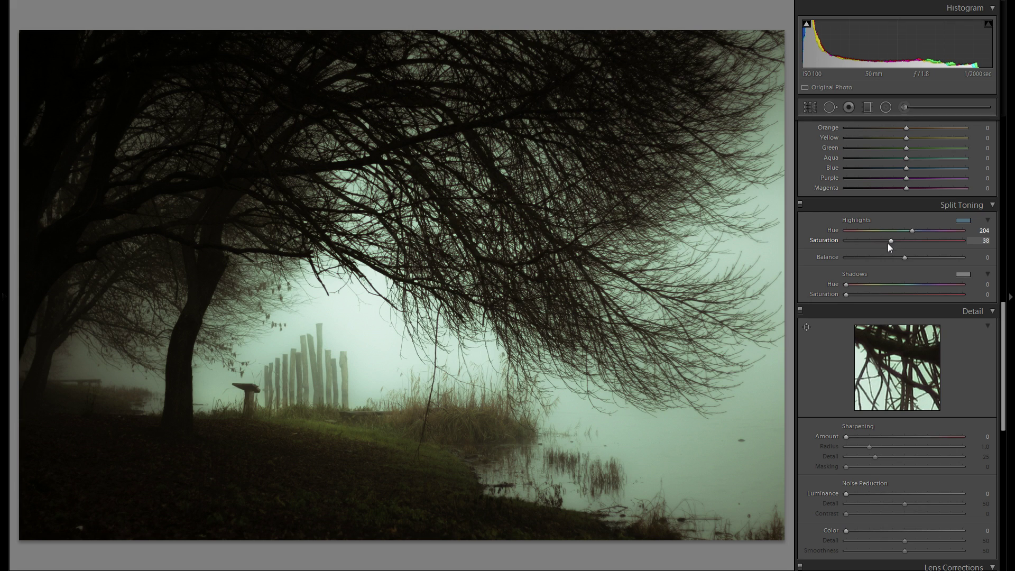
scroll(904, 297, "up", 12)
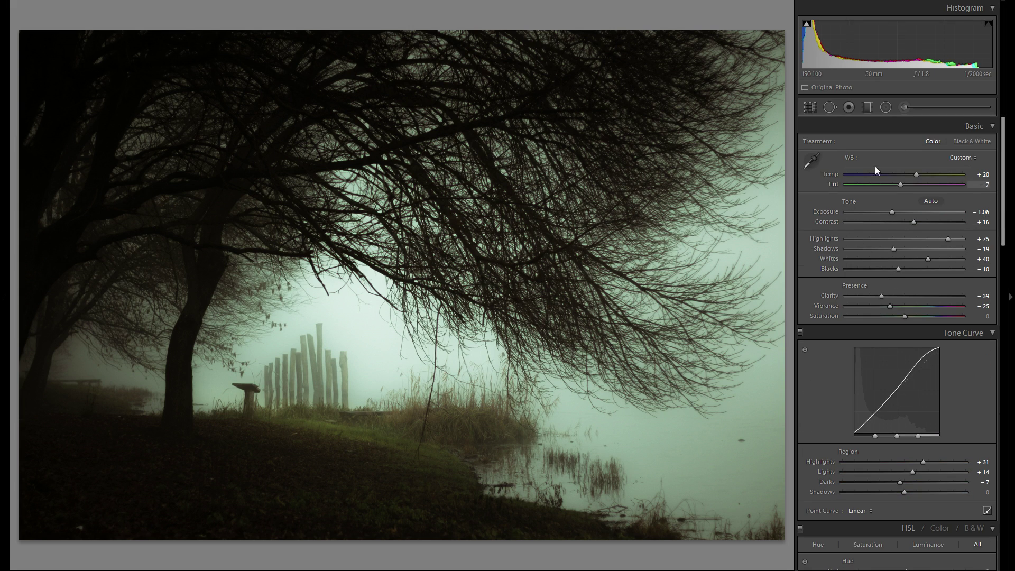
- Add a tall, tilted inverted radial filter covering the bright opening in the branches and the wooden posts
left_click(887, 108)
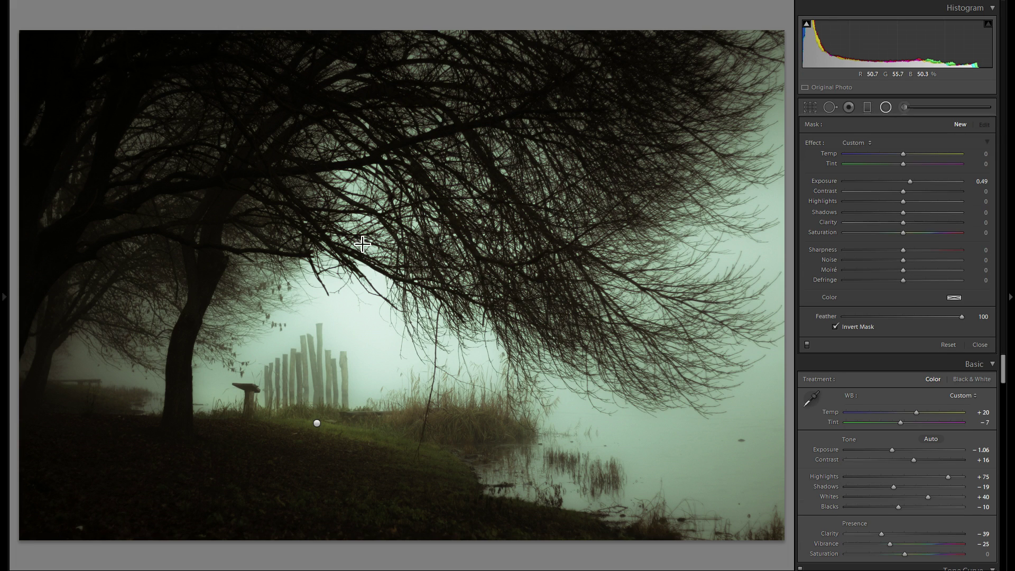
left_click_drag(334, 285, 478, 363)
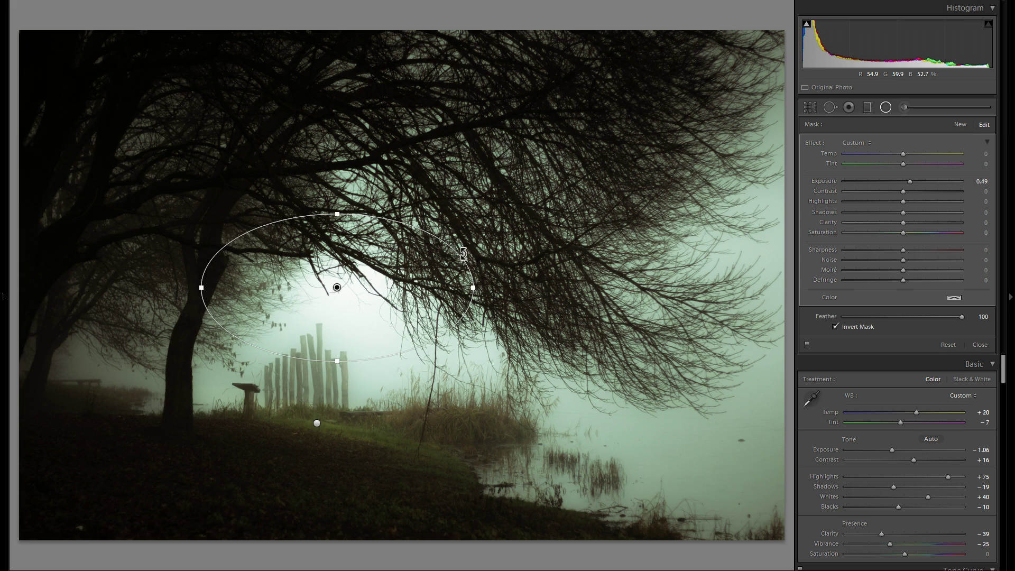
left_click_drag(465, 255, 370, 168)
left_click_drag(375, 230, 385, 240)
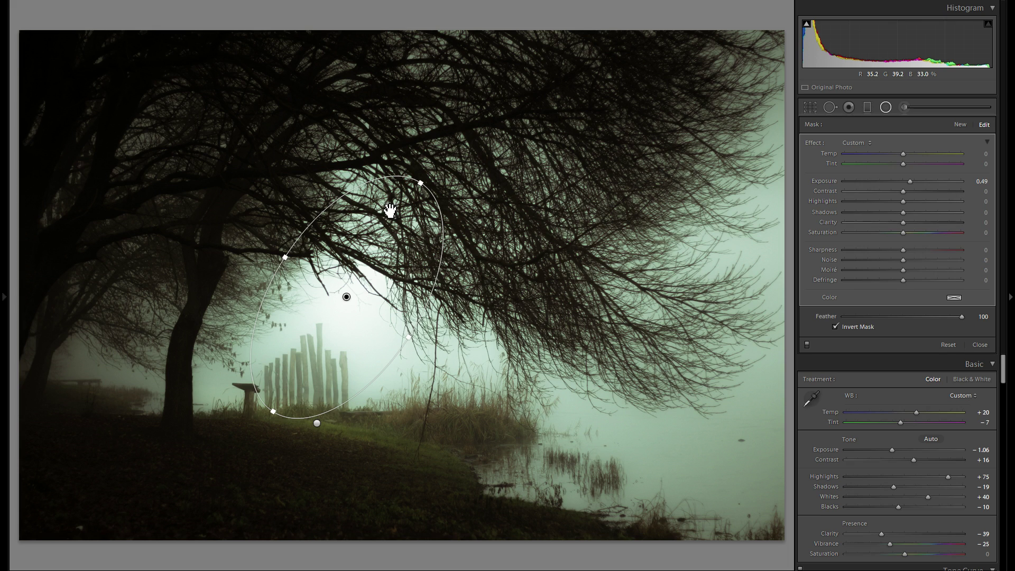
left_click_drag(417, 184, 400, 176)
left_click_drag(383, 249, 396, 205)
left_click_drag(301, 369, 294, 398)
left_click_drag(345, 311, 351, 293)
- Set the opening's radial filter to exposure 0.34 and shadows −74, with a blue tint at hue 226 and saturation 16
left_click_drag(898, 183, 910, 180)
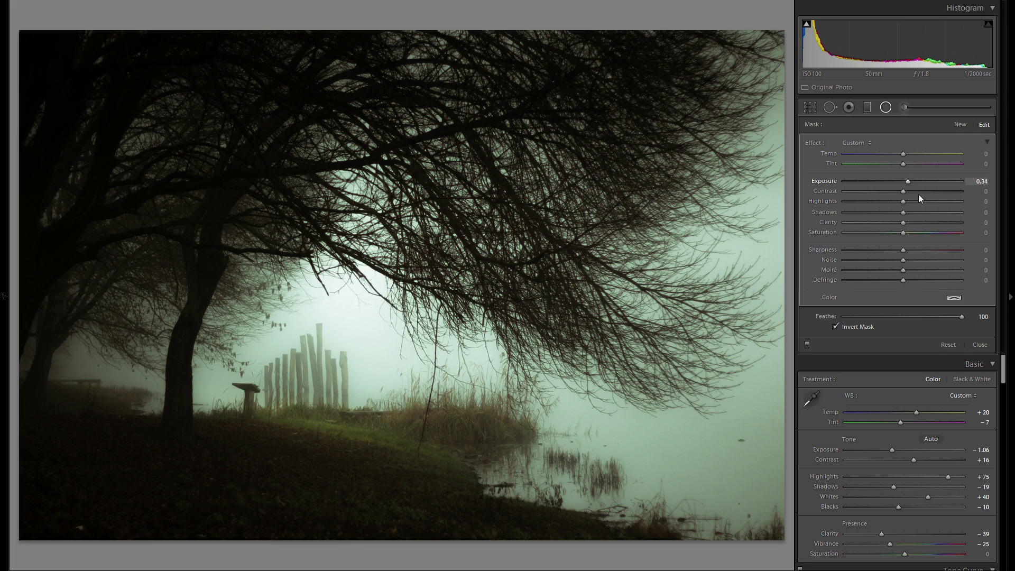
left_click(954, 298)
mouse_move(899, 312)
left_mouse_down()
mouse_move(925, 315)
mouse_move(925, 338)
left_mouse_up()
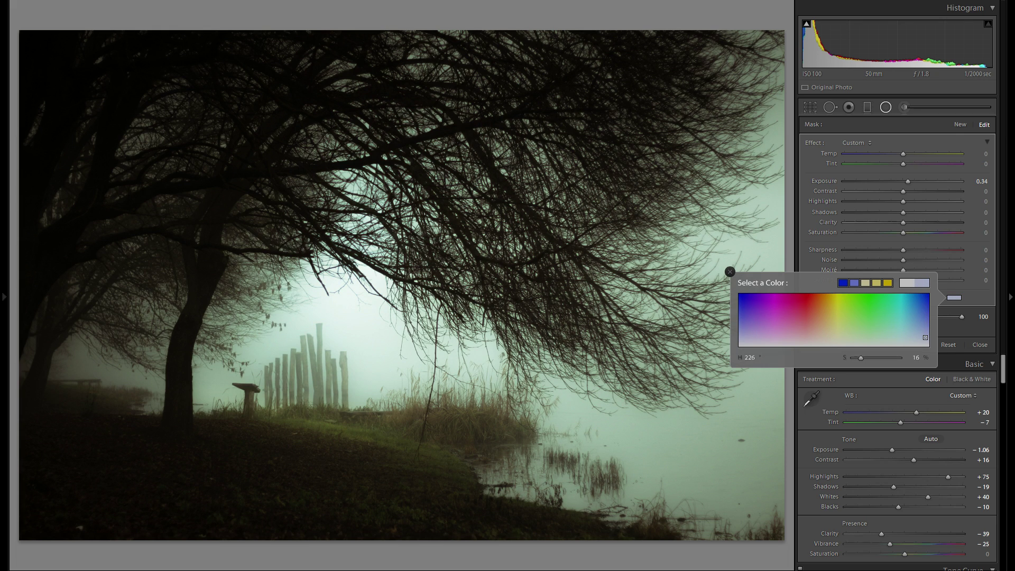
left_click(787, 278)
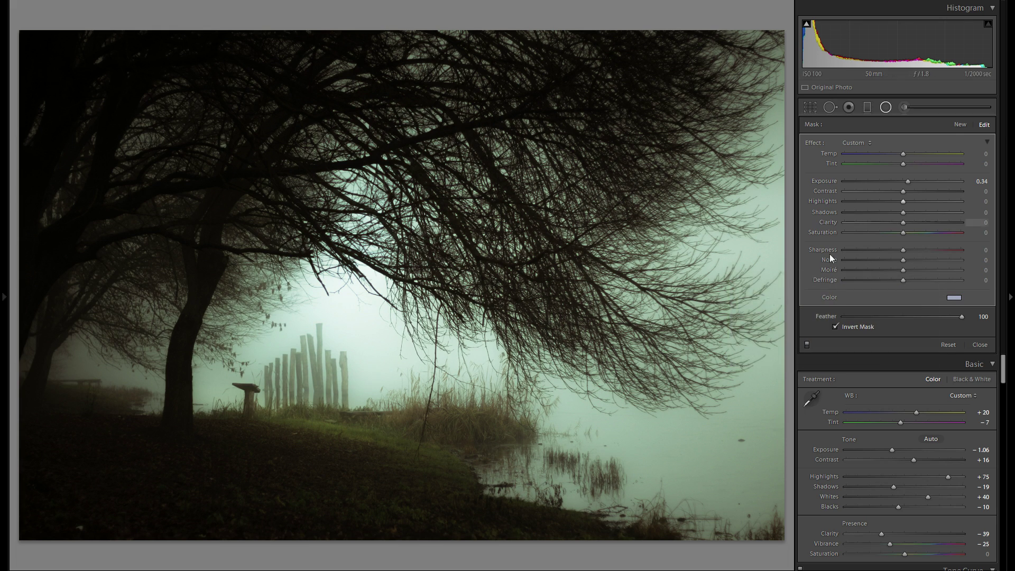
left_click_drag(847, 207, 859, 217)
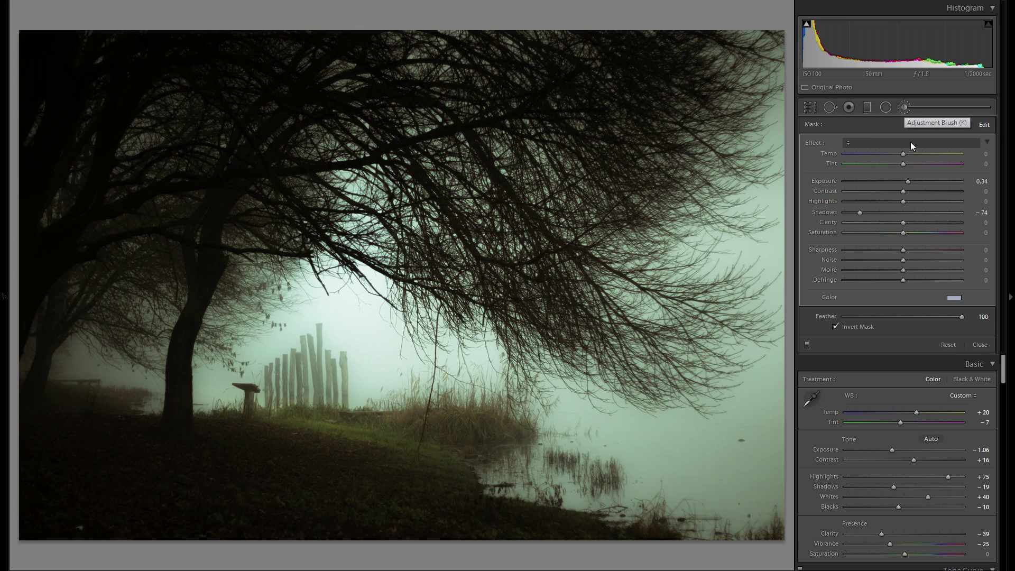
- Paint a brightening brush adjustment with exposure 0.45 and size 8 over the upper branches and the trees at the left
key("k")
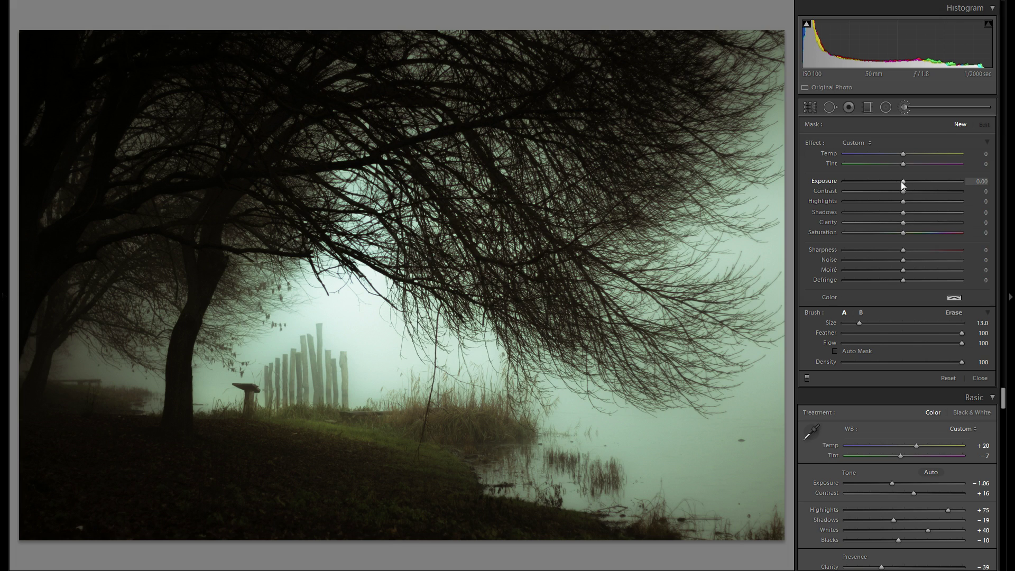
left_click_drag(903, 182, 909, 181)
scroll(507, 141, "down", 2)
scroll(506, 141, "down", 3)
left_click_drag(487, 142, 539, 144)
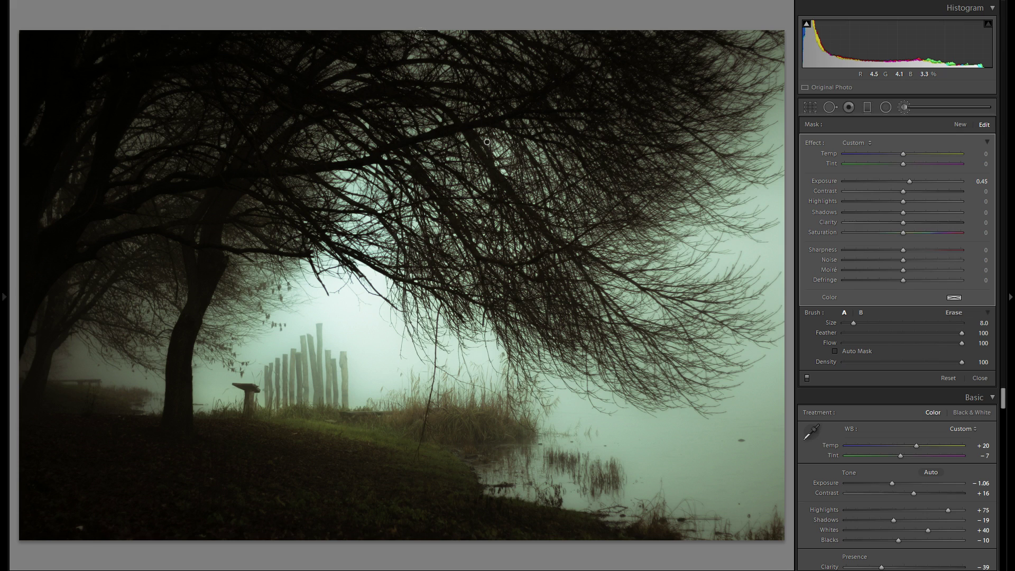
mouse_move(127, 111)
left_mouse_down()
mouse_move(208, 141)
mouse_move(144, 191)
mouse_move(95, 206)
mouse_move(101, 242)
mouse_move(164, 306)
mouse_move(57, 339)
left_mouse_up()
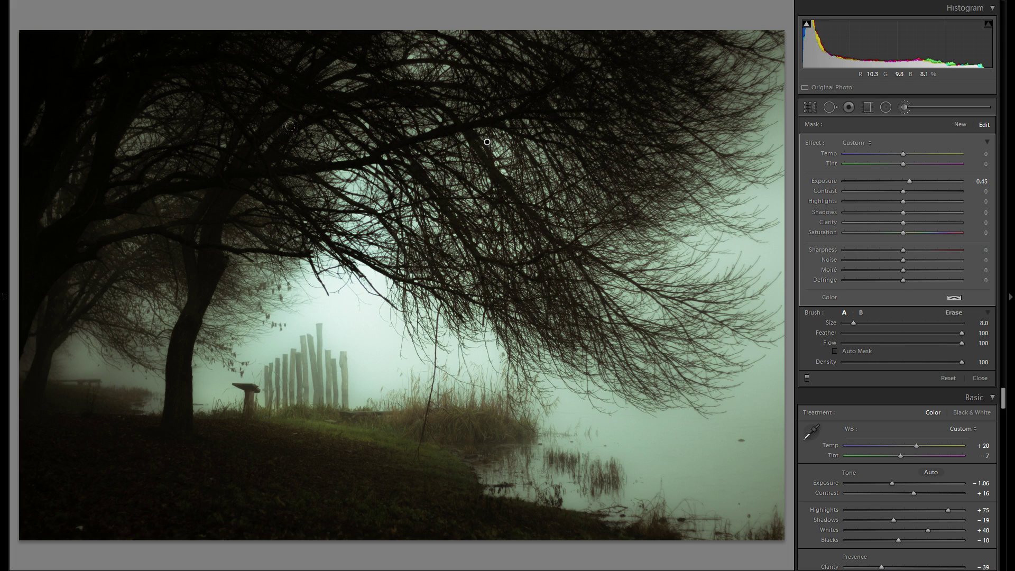
- Refine the brightening brush mask with erase and paint strokes over the trees, and compare the photo with and without it
key("alt")
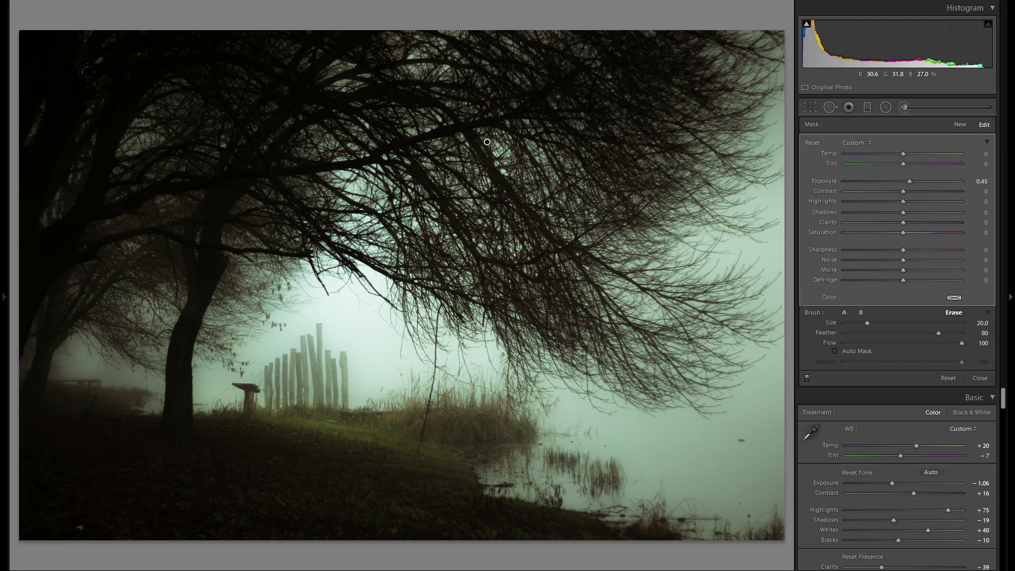
left_click_drag(127, 373, 89, 331)
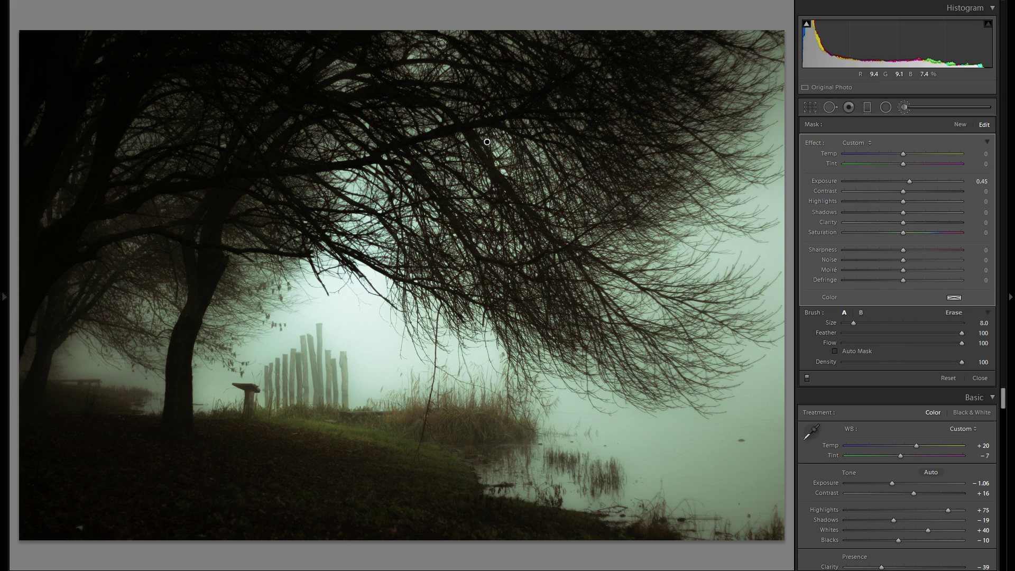
key("alt")
left_click_drag(420, 50, 431, 74)
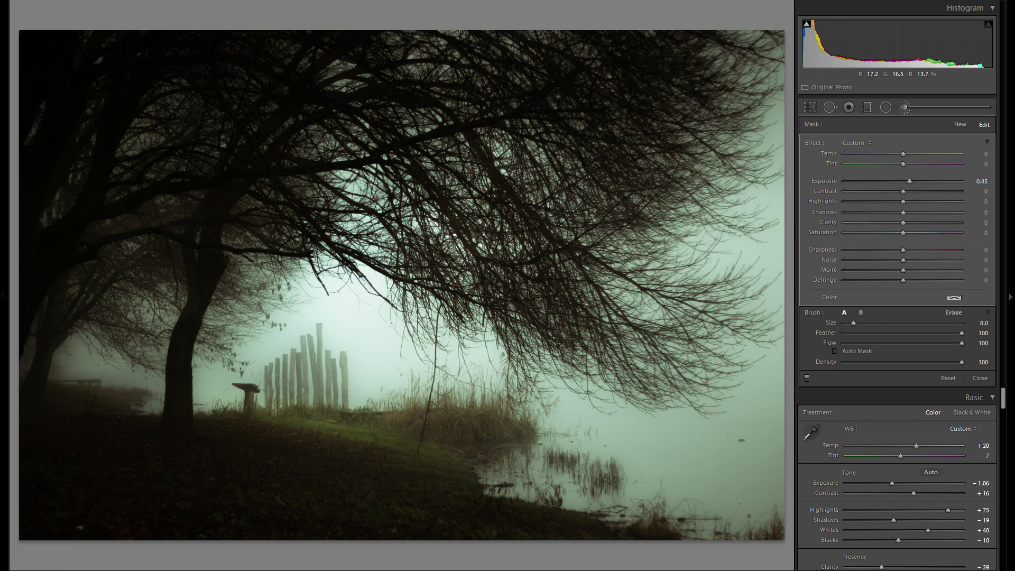
left_click(806, 377)
- Paint a new darkening brush adjustment of size 29 over the upper canopy and set its exposure to −1.00
left_click(960, 124)
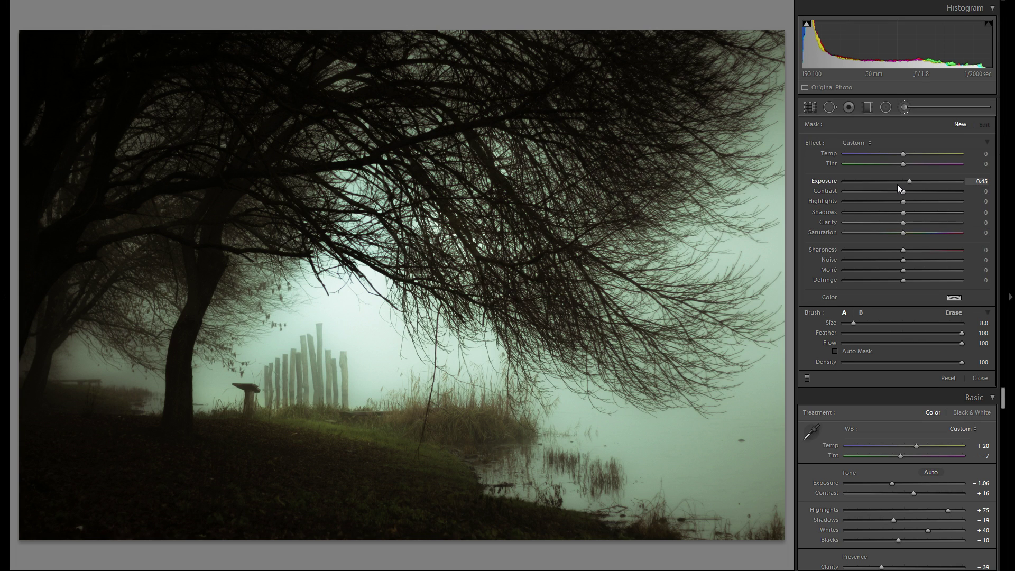
left_click_drag(892, 182, 892, 182)
scroll(487, 141, "up", 2)
scroll(486, 141, "up", 2)
mouse_move(486, 141)
left_mouse_down()
mouse_move(344, 34)
mouse_move(506, 40)
left_mouse_up()
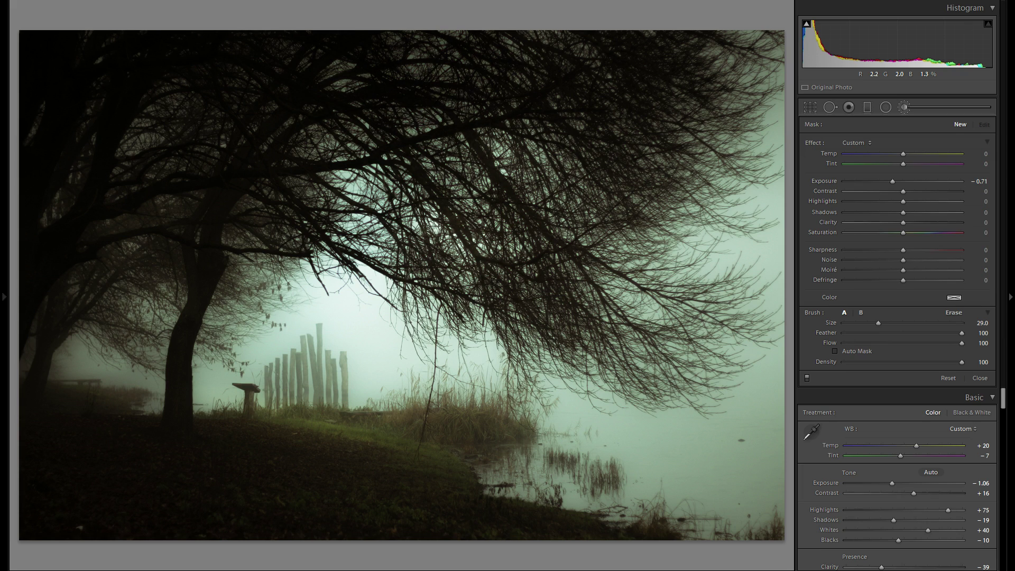
left_click_drag(893, 183, 888, 183)
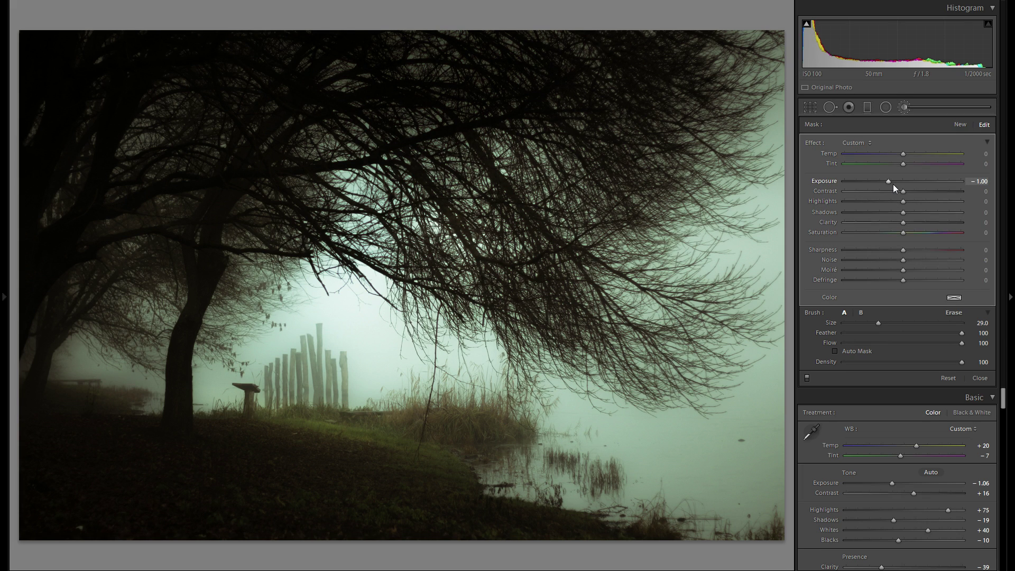
left_click(922, 191)
- Add another size 29 darkening brush adjustment to the photo and fine-tune its negative exposure
left_click(960, 125)
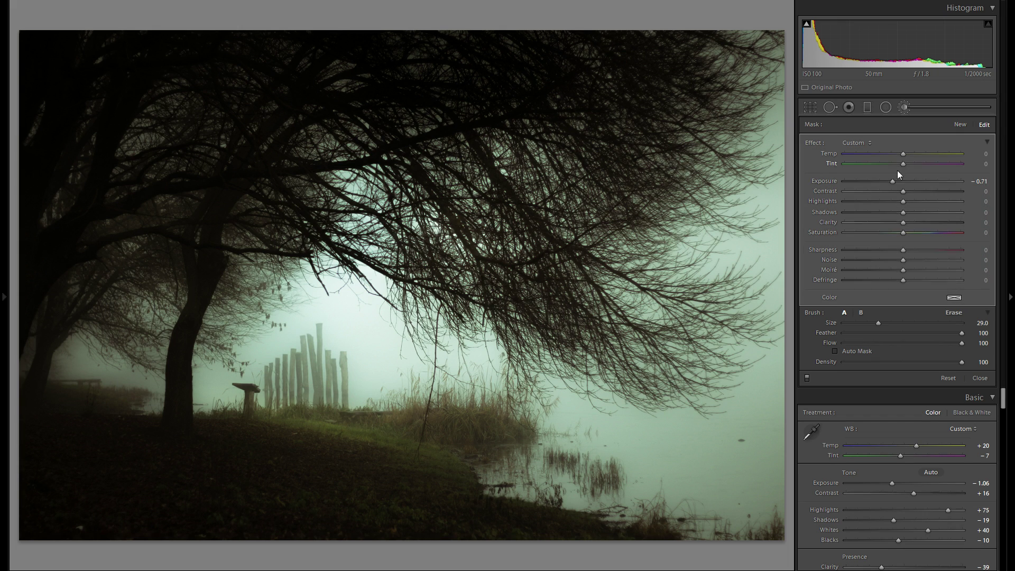
left_click_drag(891, 182, 890, 183)
left_click(909, 182)
left_click(345, 36)
left_click(889, 182)
- Remove the blue tint from the bright opening's radial filter by setting its colour saturation to 0
left_click(887, 108)
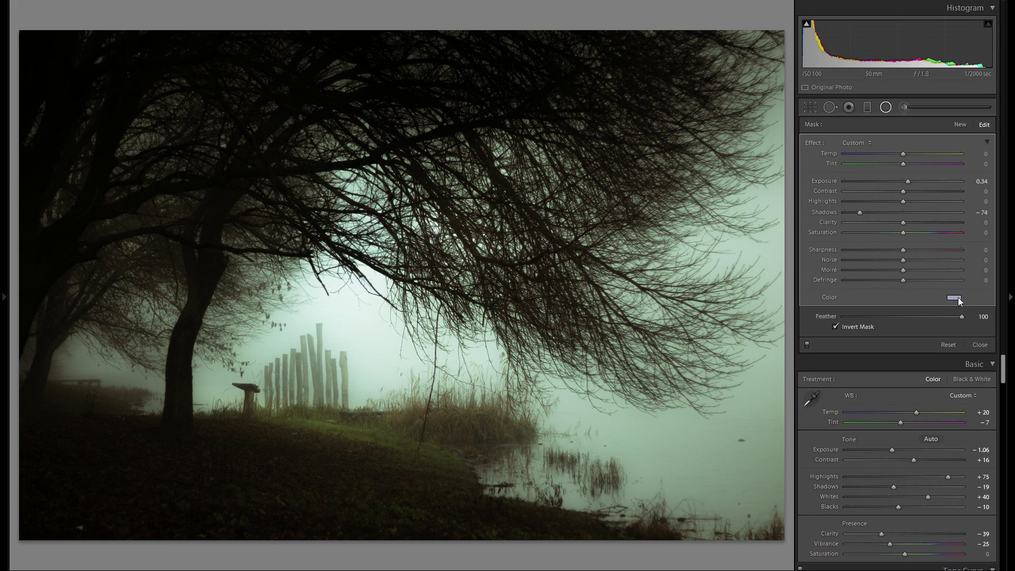
left_click(954, 297)
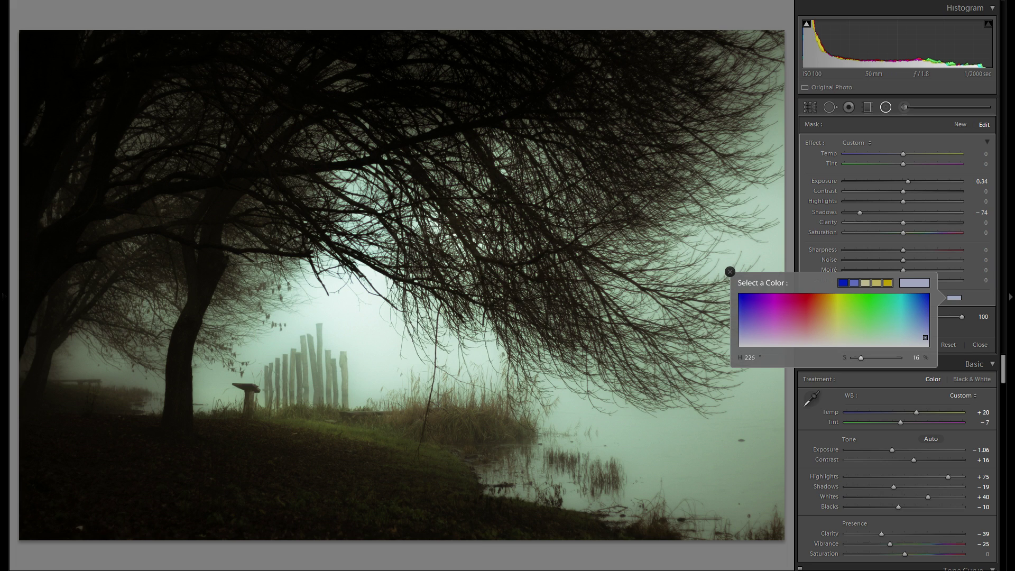
left_click_drag(861, 358, 852, 358)
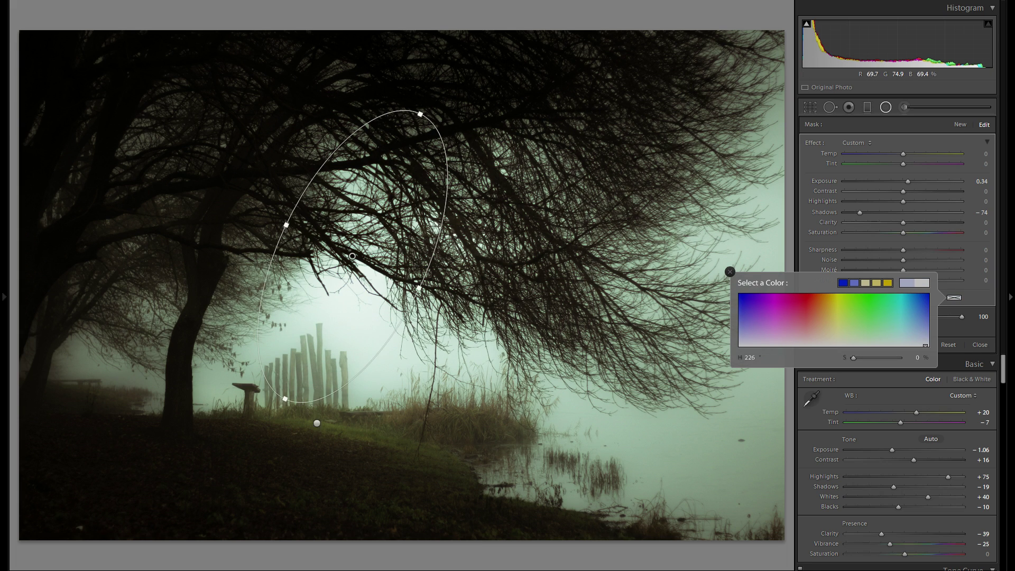
- Add a softening brush adjustment with exposure reset to 0 and clarity −95, and paint it over the wooden posts and the misty trees at far left
left_click(730, 272)
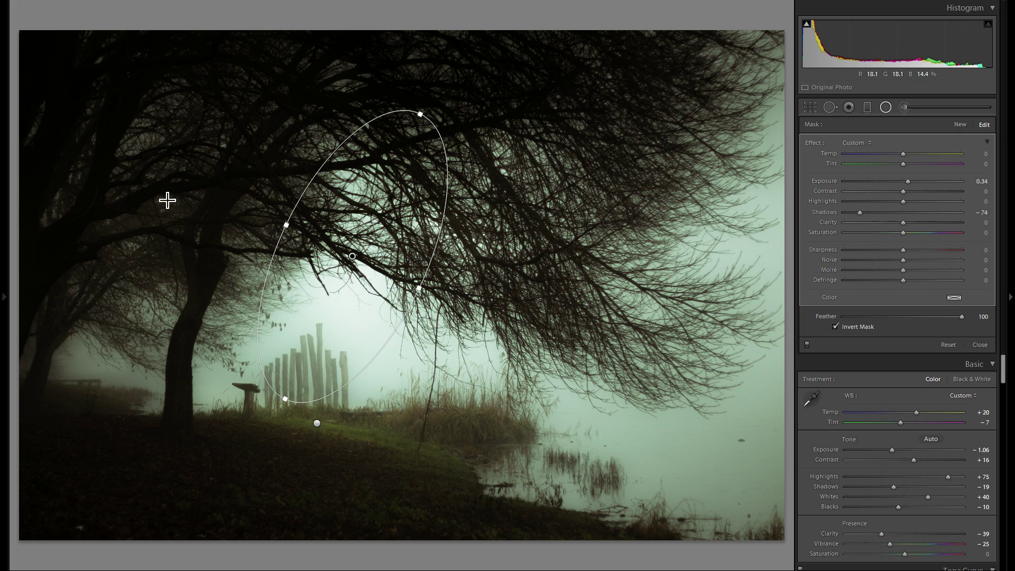
left_click(901, 107)
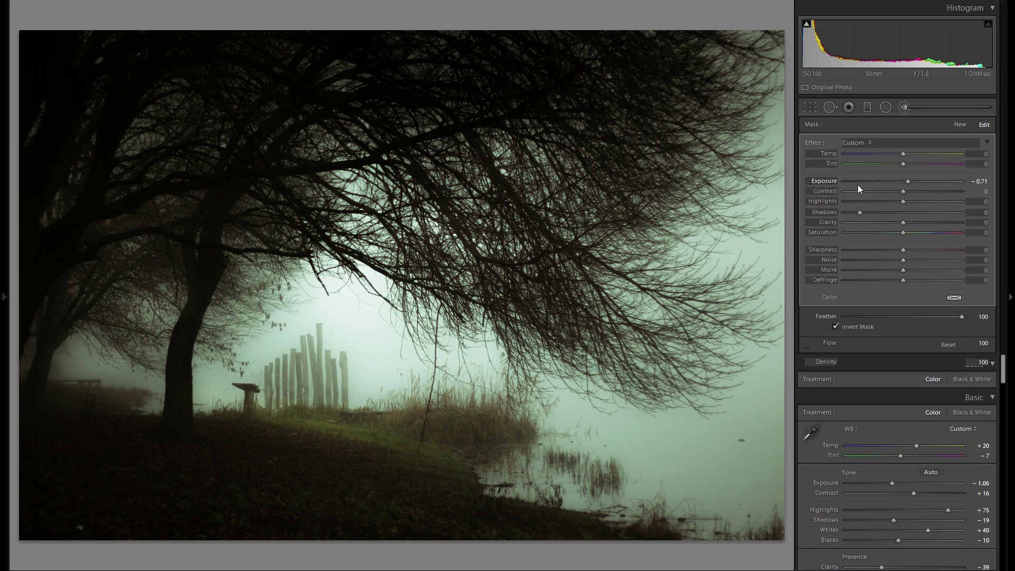
double_click(825, 180)
left_click_drag(903, 223, 848, 224)
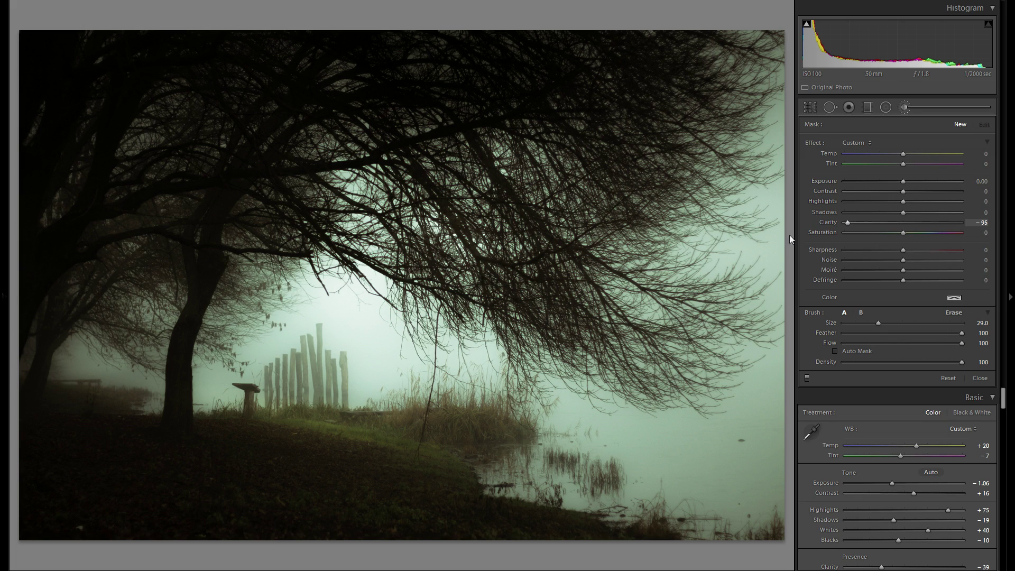
key("bracketleft")
left_click_drag(327, 353, 366, 355)
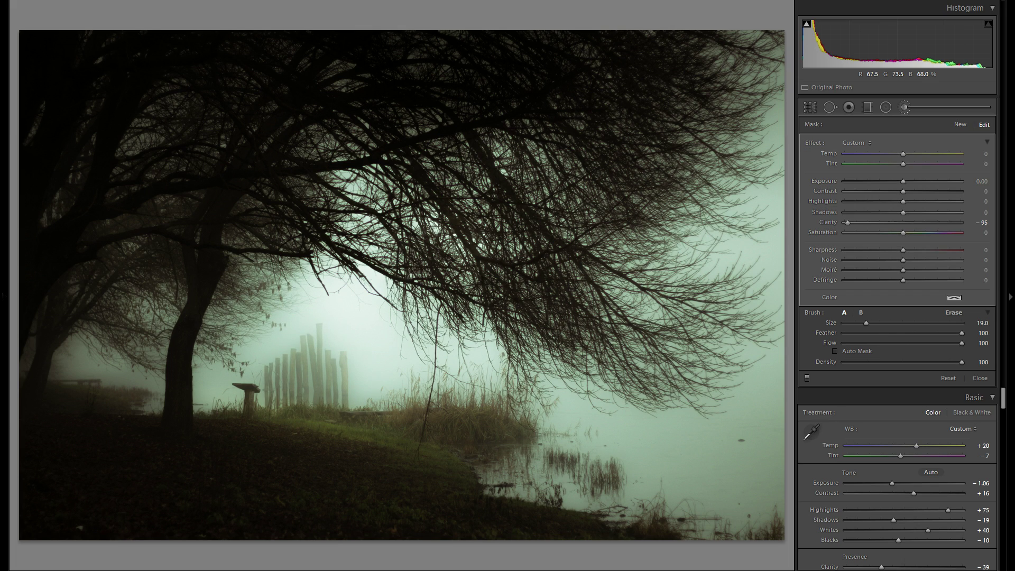
key("bracketleft")
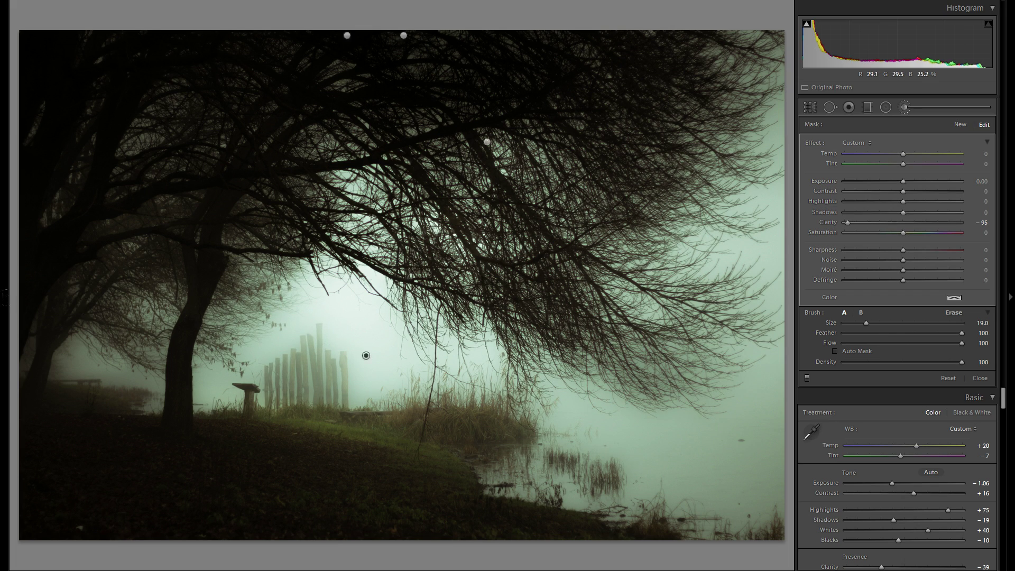
left_click_drag(56, 307, 80, 298)
- Add a separate size 18 brush adjustment with clarity −28 and paint it over the grassy bank around the posts
left_click(960, 124)
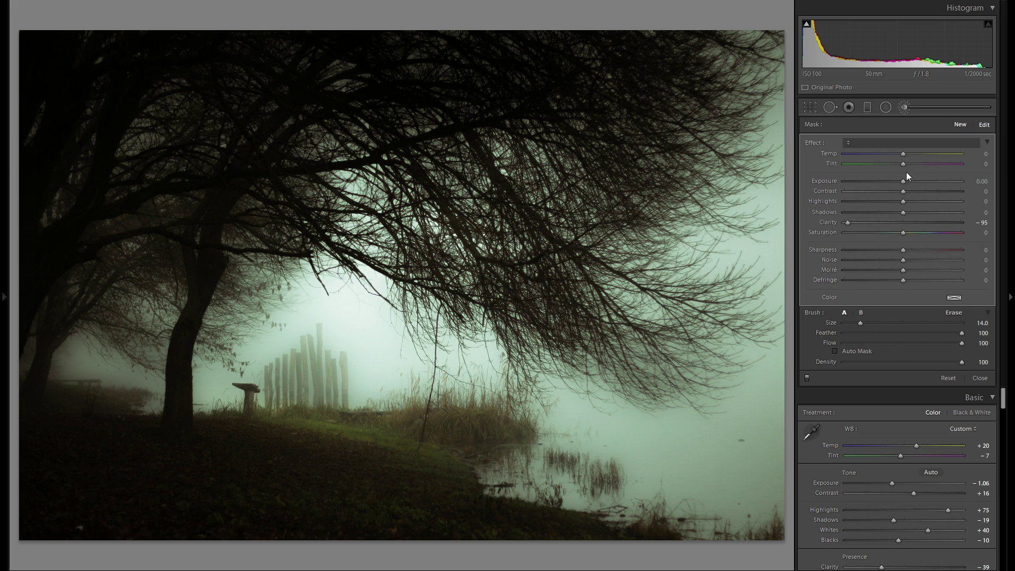
left_click_drag(892, 221, 887, 222)
scroll(355, 196, "up", 4)
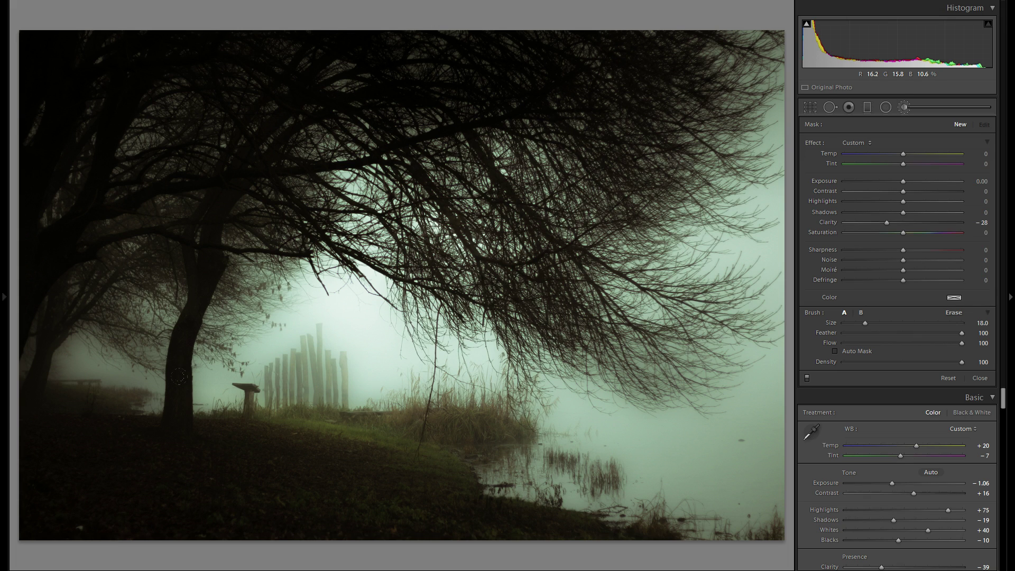
left_click(320, 414)
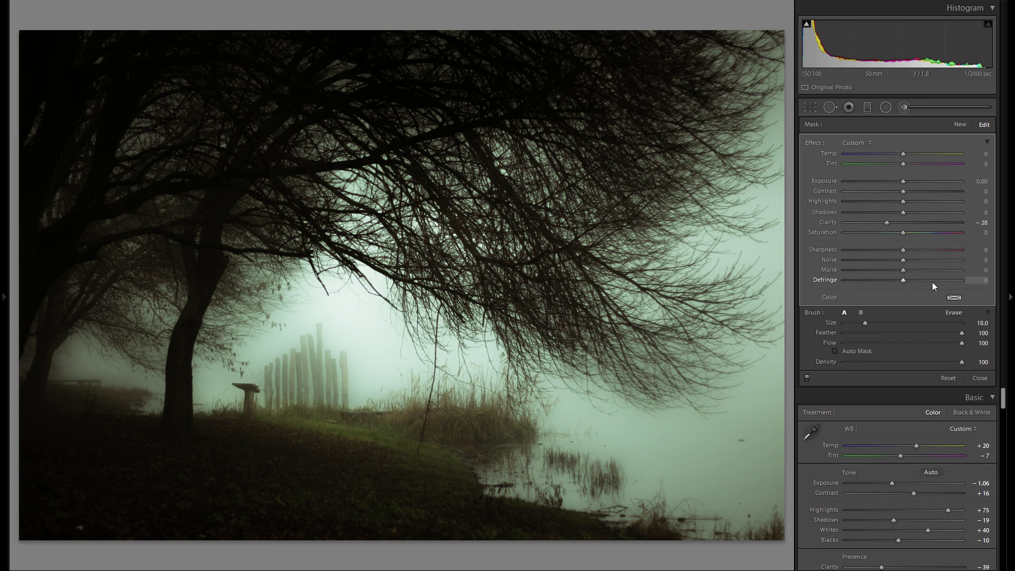
- Try cropping away the photo's right side with the aspect ratio unlocked, and undo the crop
left_click(810, 107)
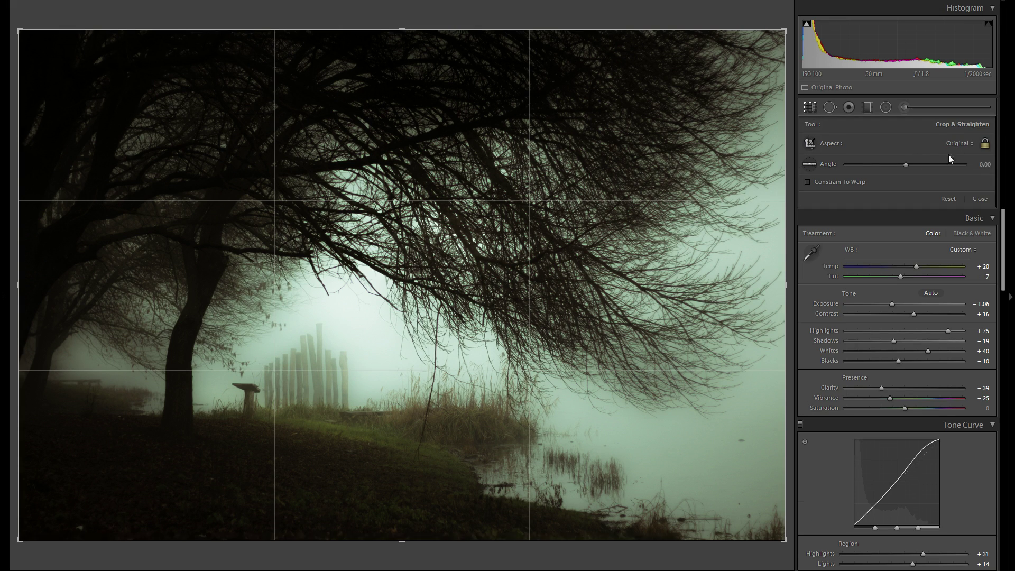
left_click(985, 144)
left_click_drag(785, 174, 674, 195)
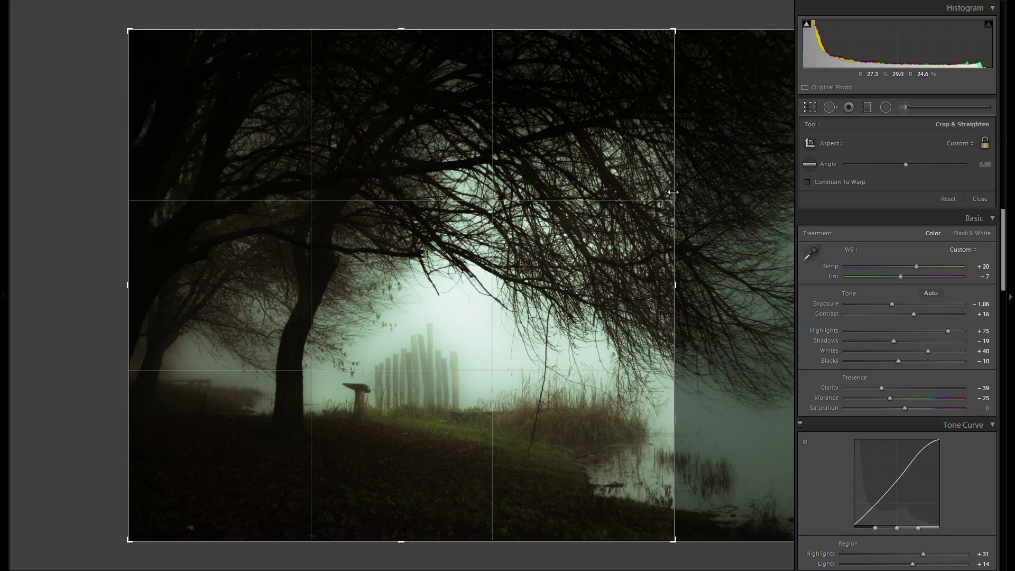
key("Return")
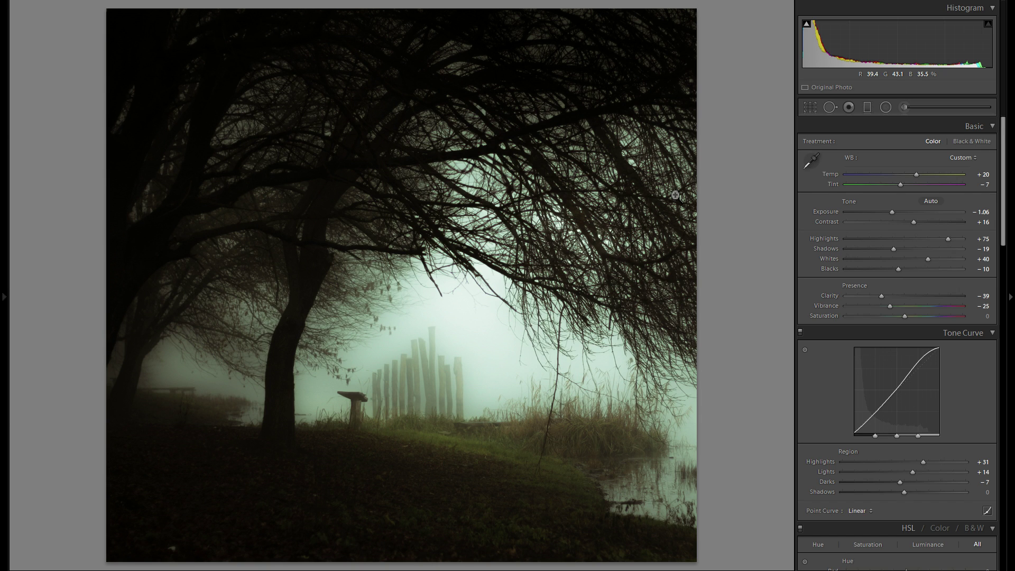
key("ctrl+z")
key("ctrl+z")
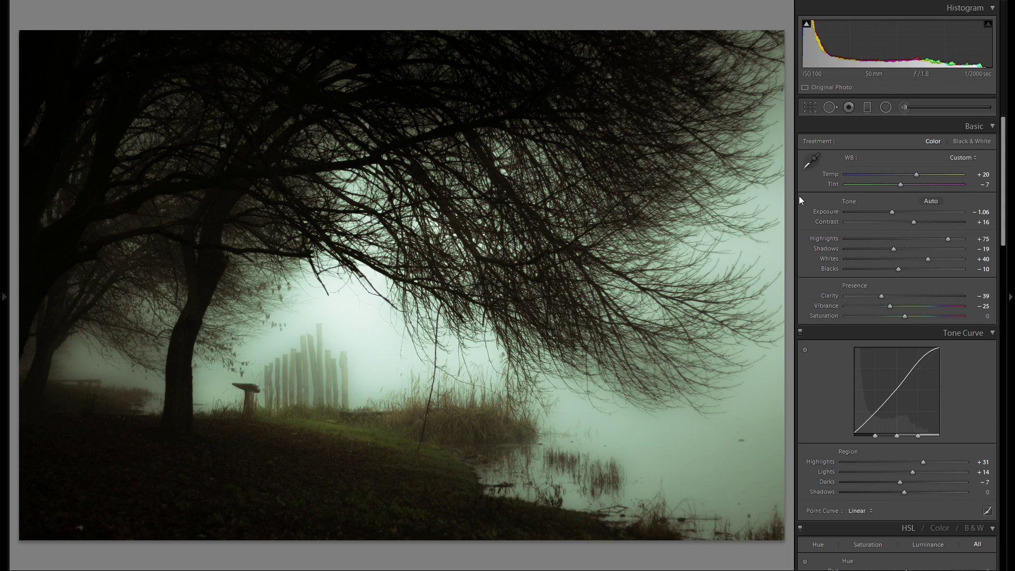
- Crop away the photo's right side to a nearly square frame, and widen the crop slightly to include more water
left_click(810, 107)
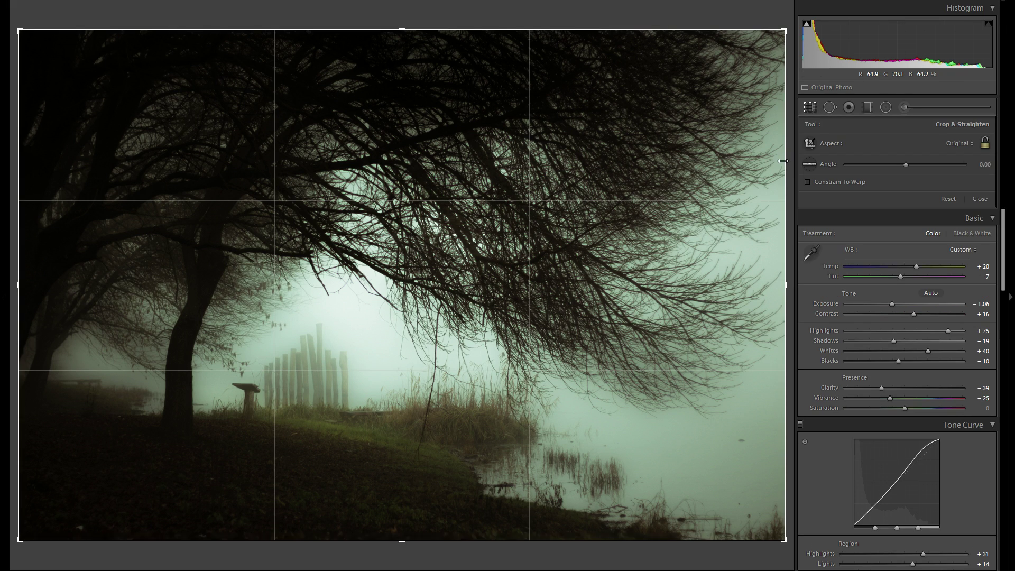
left_click_drag(782, 161, 642, 188)
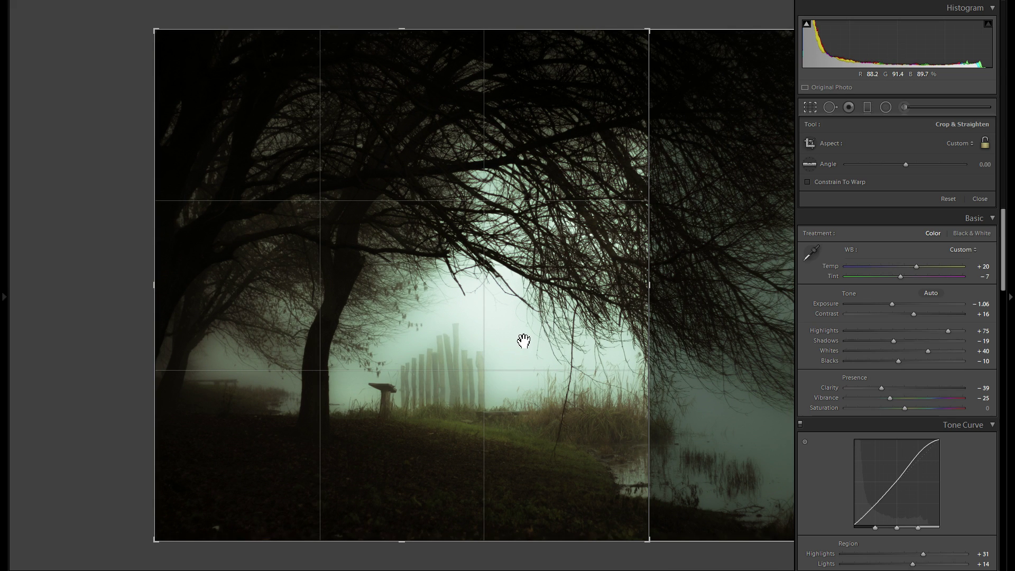
key("Return")
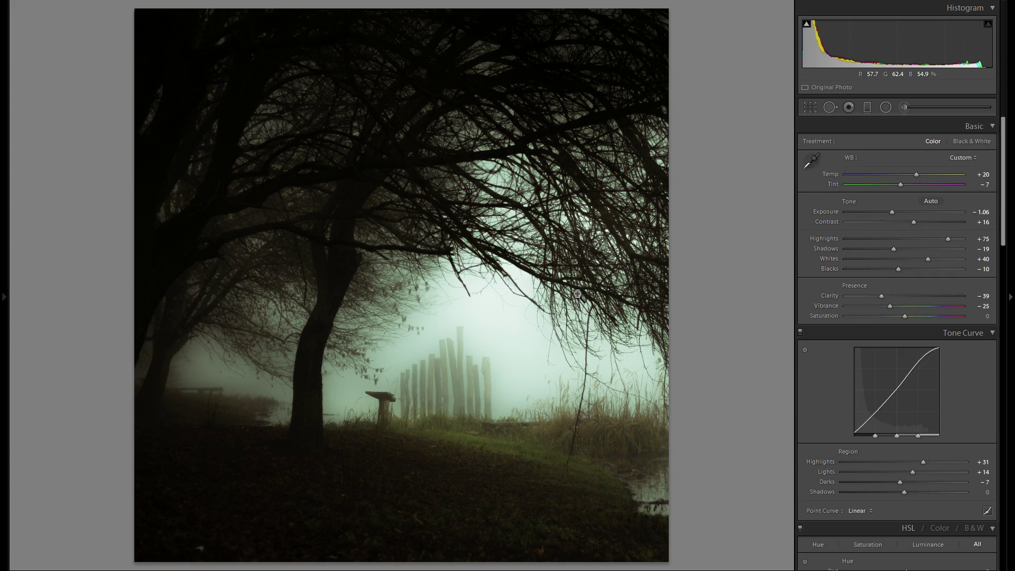
left_click(809, 107)
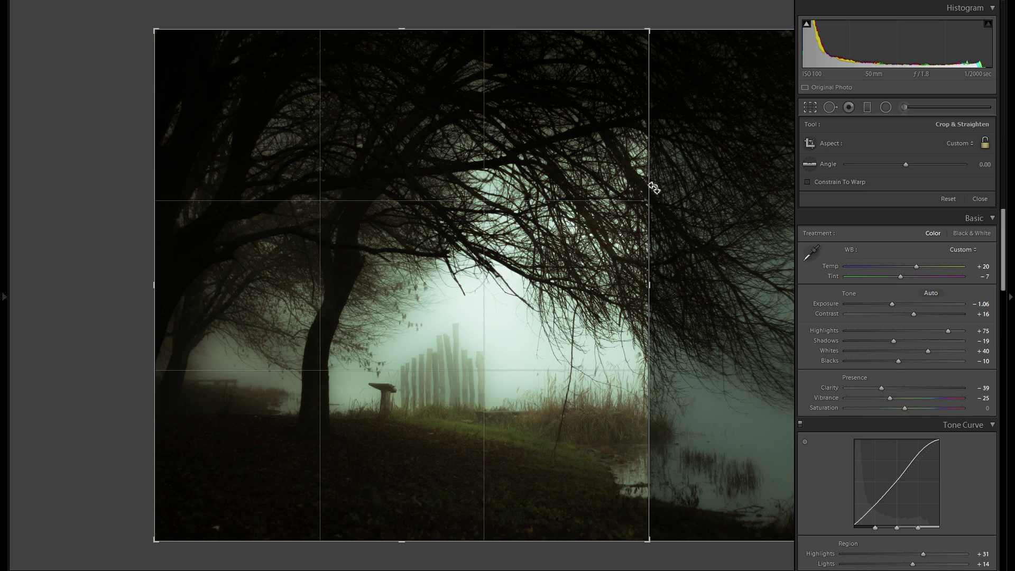
left_click_drag(654, 188, 679, 189)
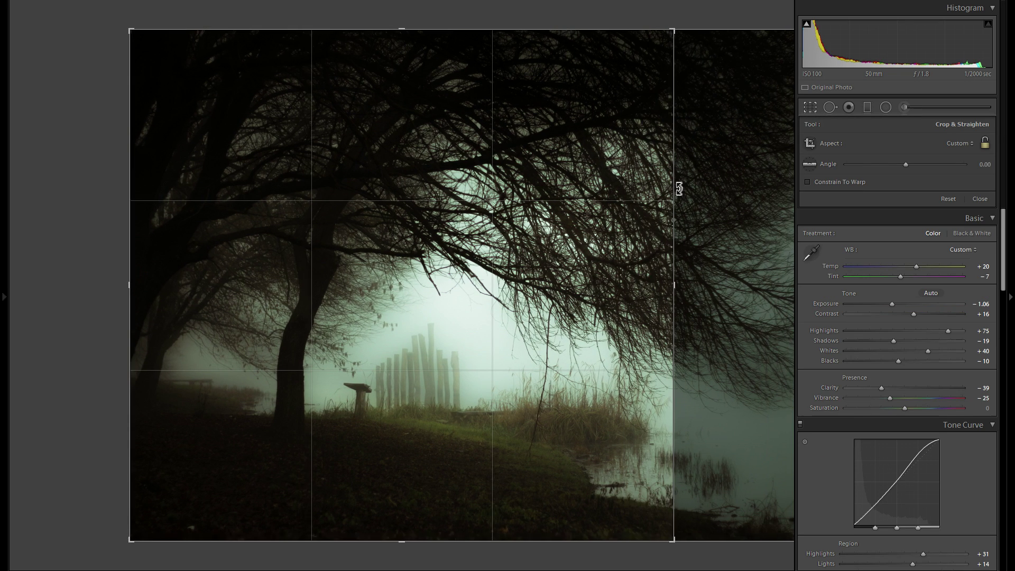
key("Return")
- Paint a new size 33 darkening brush adjustment with clarity 0 over the reeds and water at lower right, and set its exposure to −1.97
left_click(904, 107)
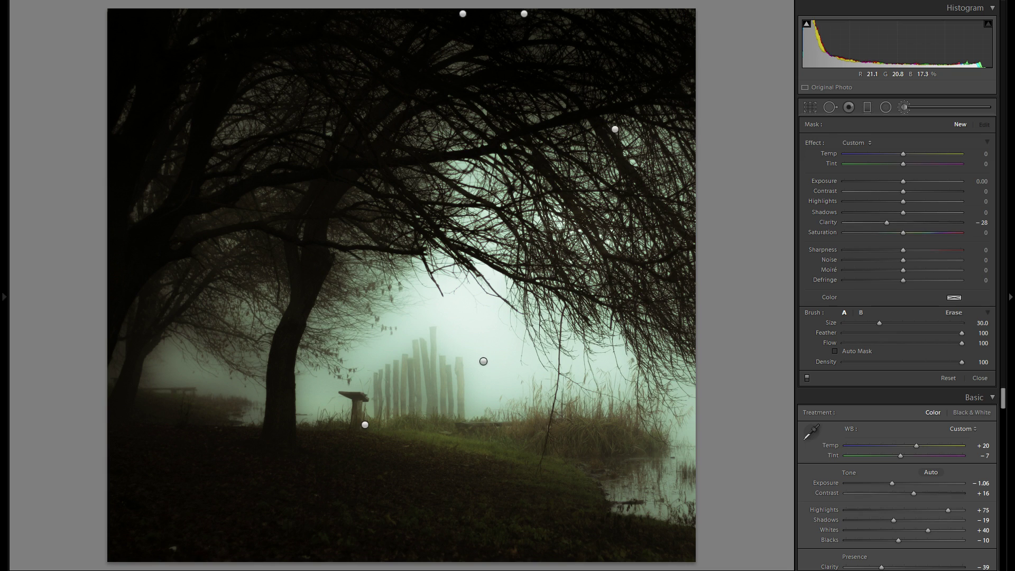
double_click(827, 223)
left_click_drag(897, 180, 890, 180)
scroll(483, 363, "up", 1)
mouse_move(613, 398)
left_mouse_down()
mouse_move(666, 502)
mouse_move(618, 497)
left_mouse_up()
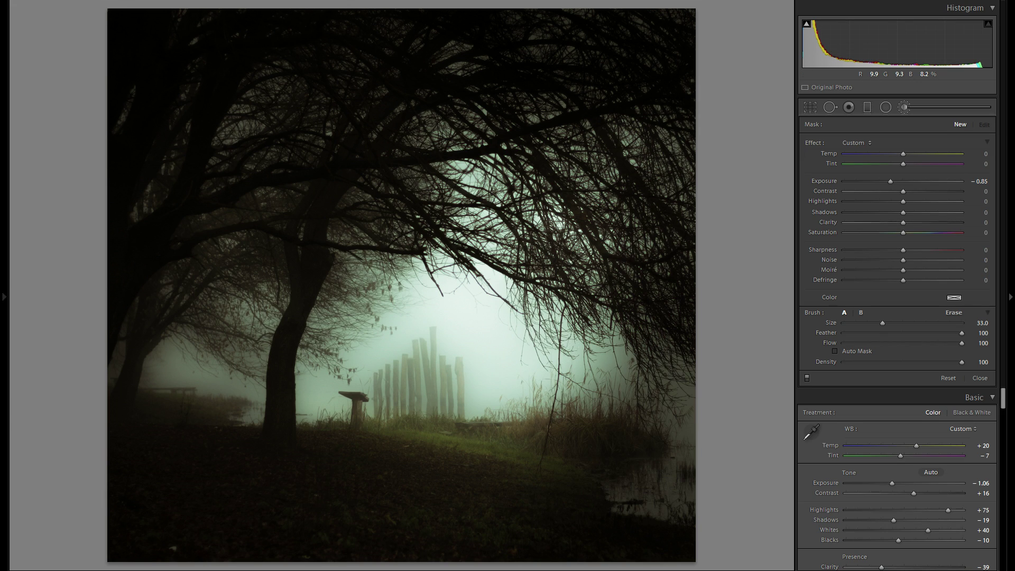
mouse_move(877, 182)
left_mouse_down()
mouse_move(855, 182)
mouse_move(866, 182)
left_mouse_up()
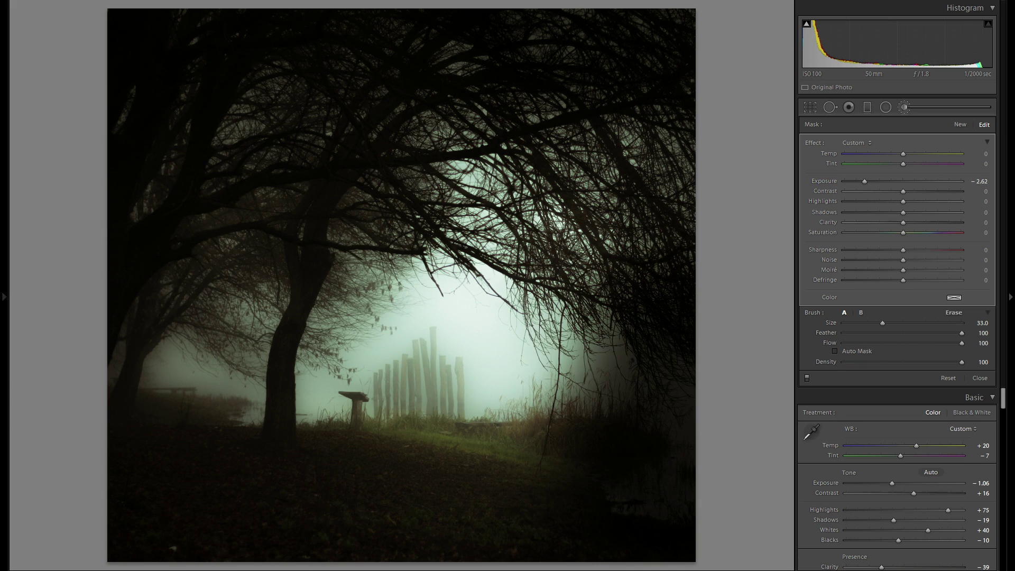
left_click_drag(870, 181, 874, 181)
- Add further size 29 darkening brush adjustments with exposure −0.85 along the cropped photo's right edge
left_click(960, 125)
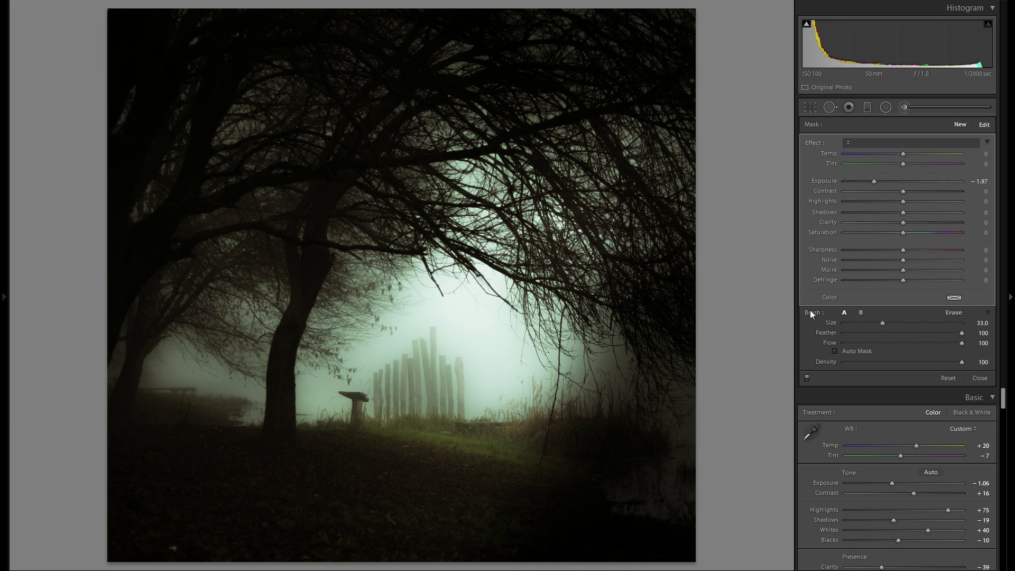
scroll(482, 358, "down", 2)
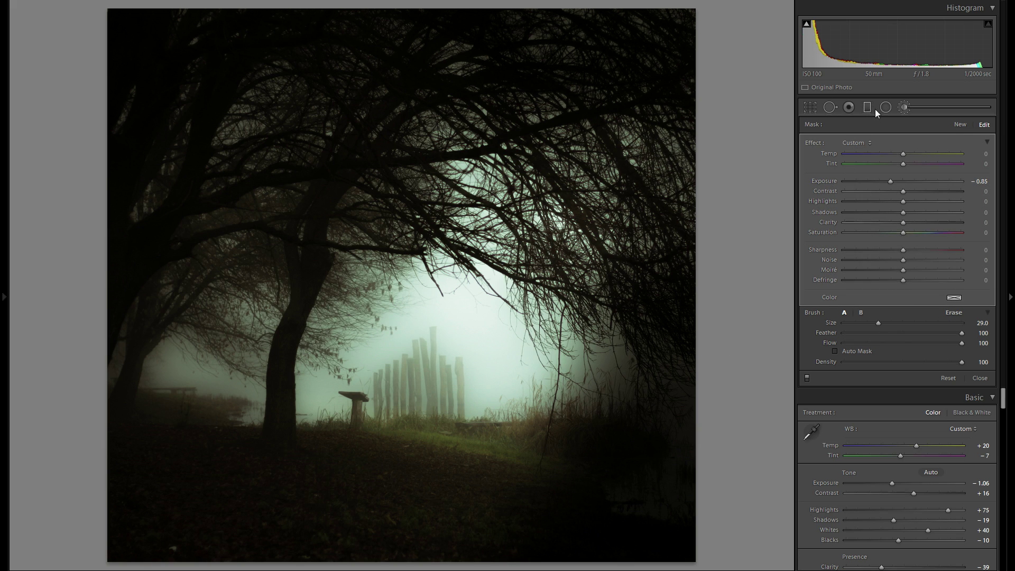
left_click(483, 361)
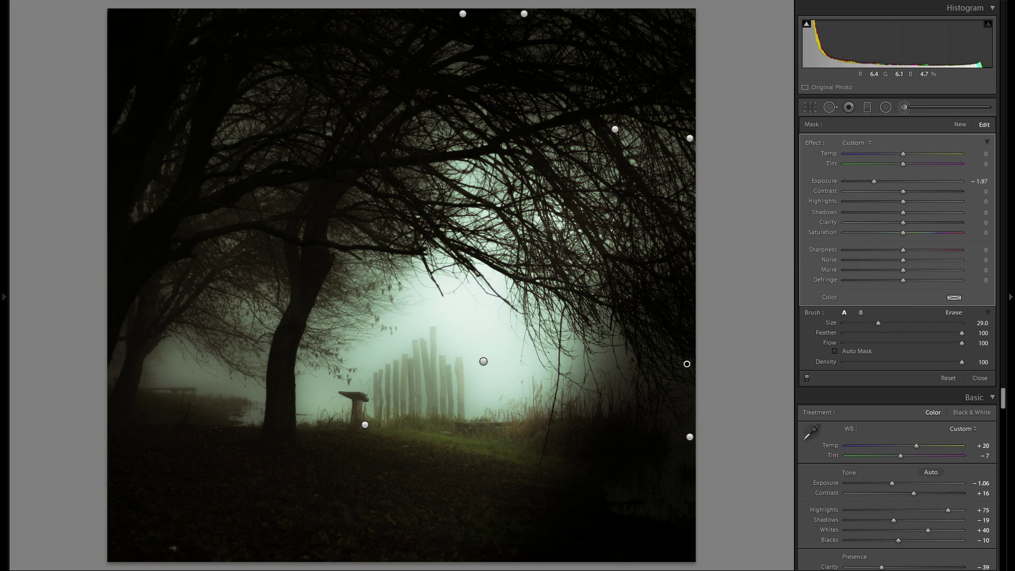
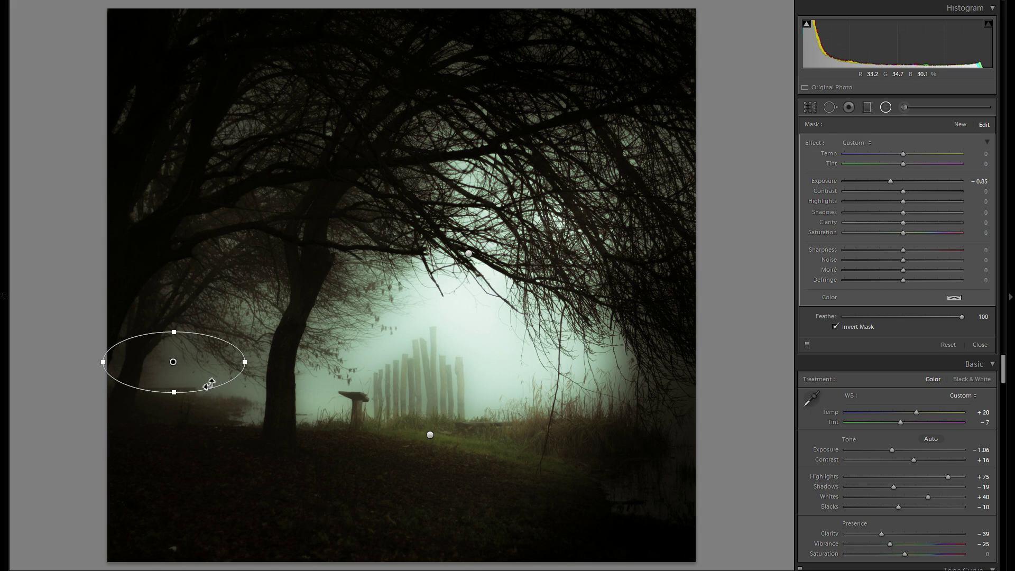
- Try brightening the mist behind the left trees with a small radial filter at exposure 0.42, and remove the filter
left_click_drag(896, 182, 910, 179)
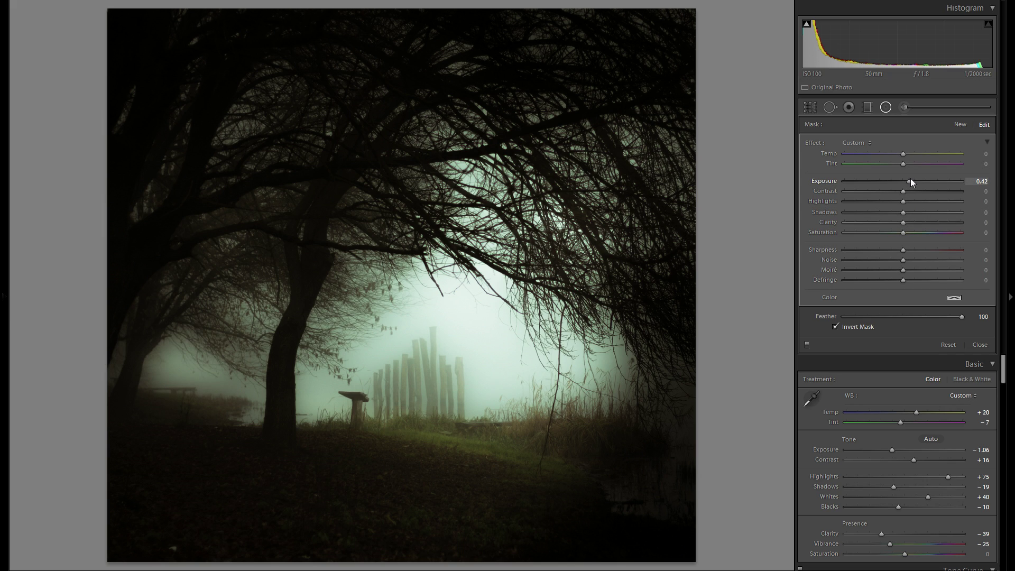
left_click_drag(174, 380, 195, 381)
right_click(206, 369)
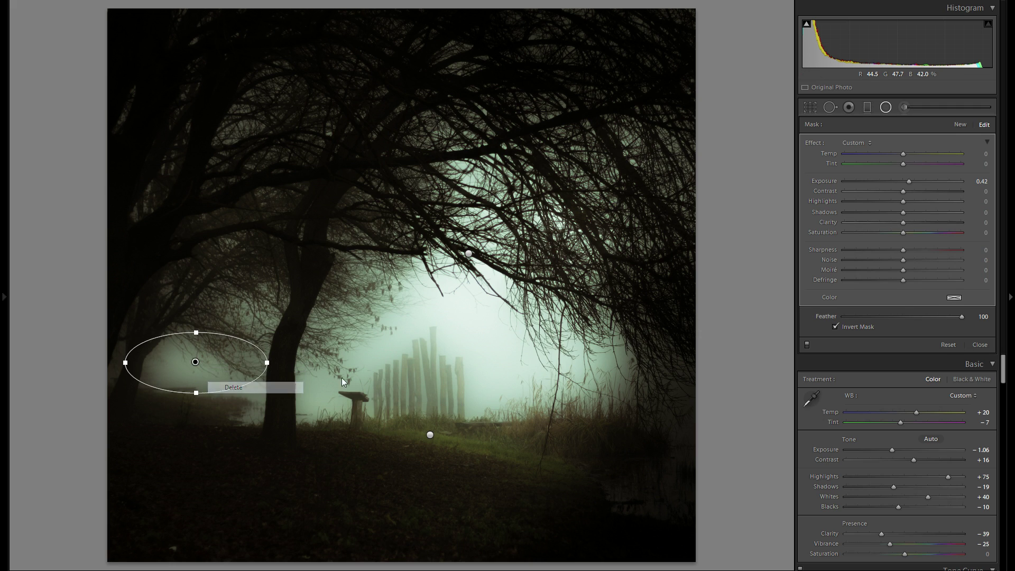
left_click(234, 390)
key("ctrl+z")
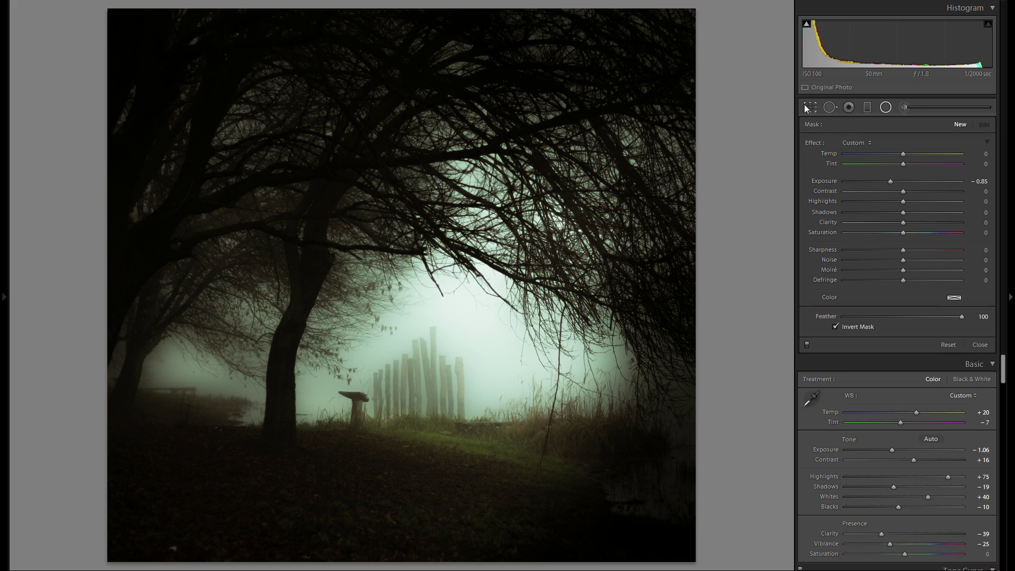
- Extend the crop back to the photo's full original width
key("r")
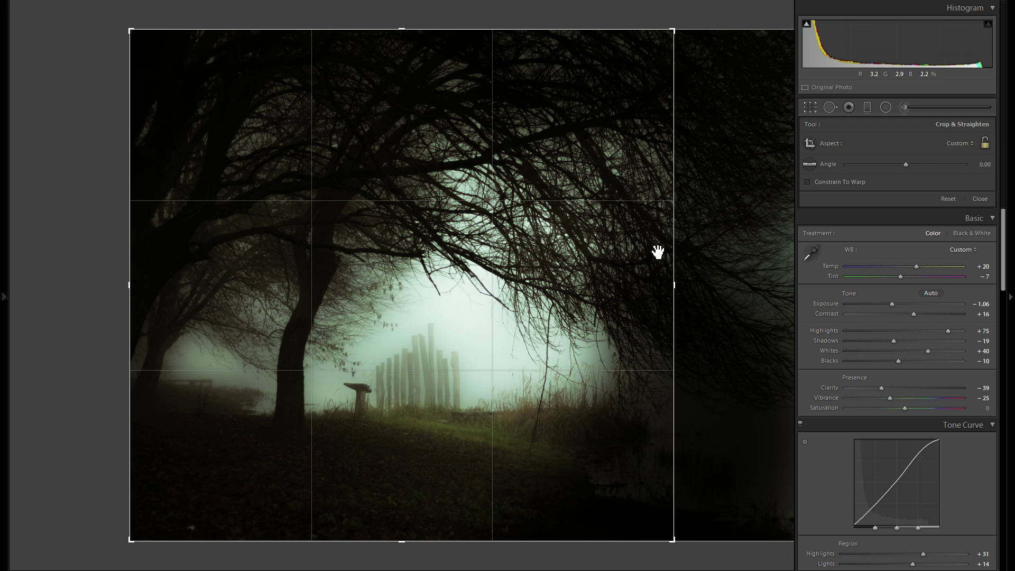
left_click_drag(672, 247, 876, 248)
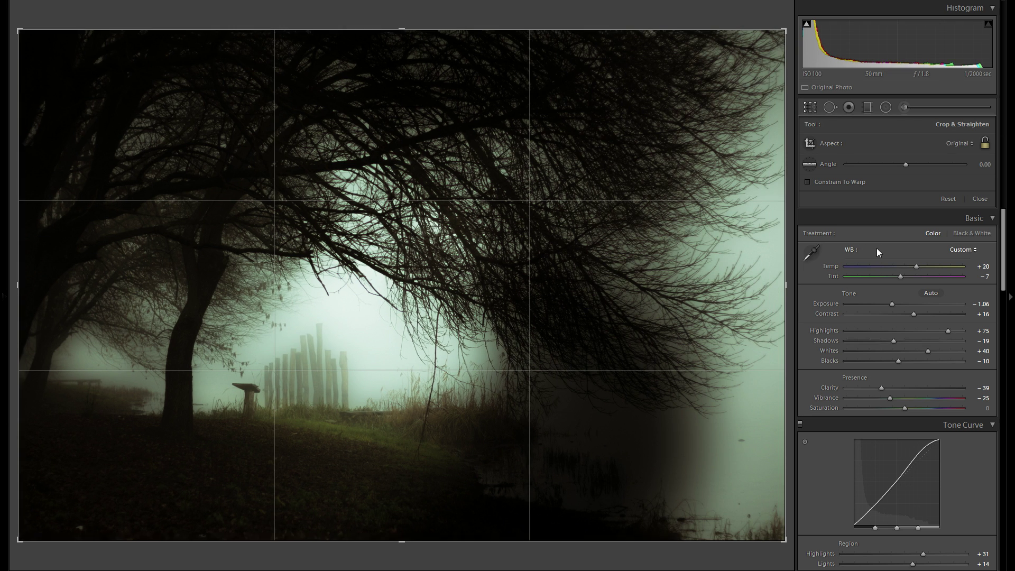
key("Return")
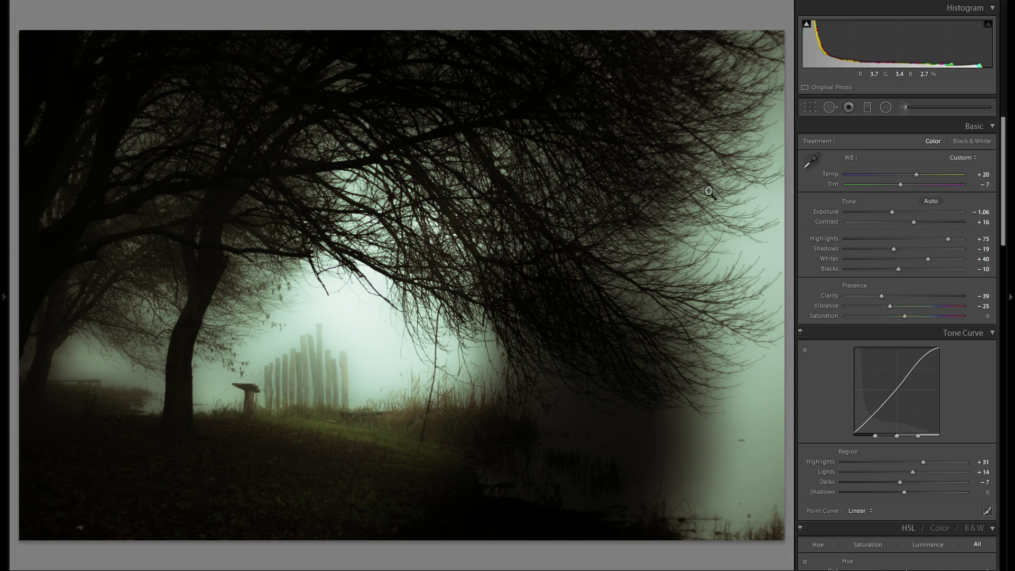
- Delete the two darkening brush adjustments over the reeds and water at the photo's lower right
left_click(904, 106)
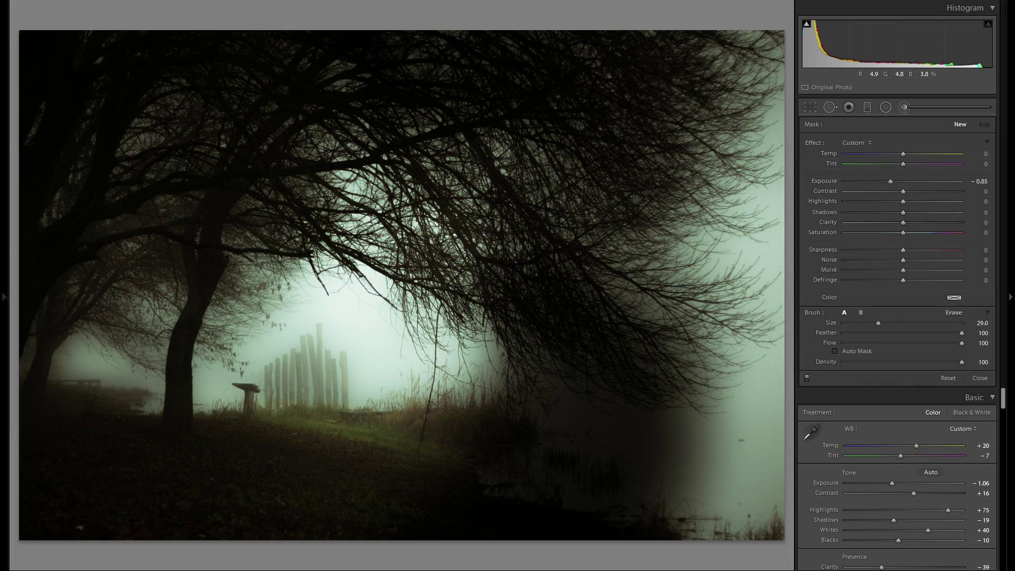
right_click(554, 357)
left_click(579, 376)
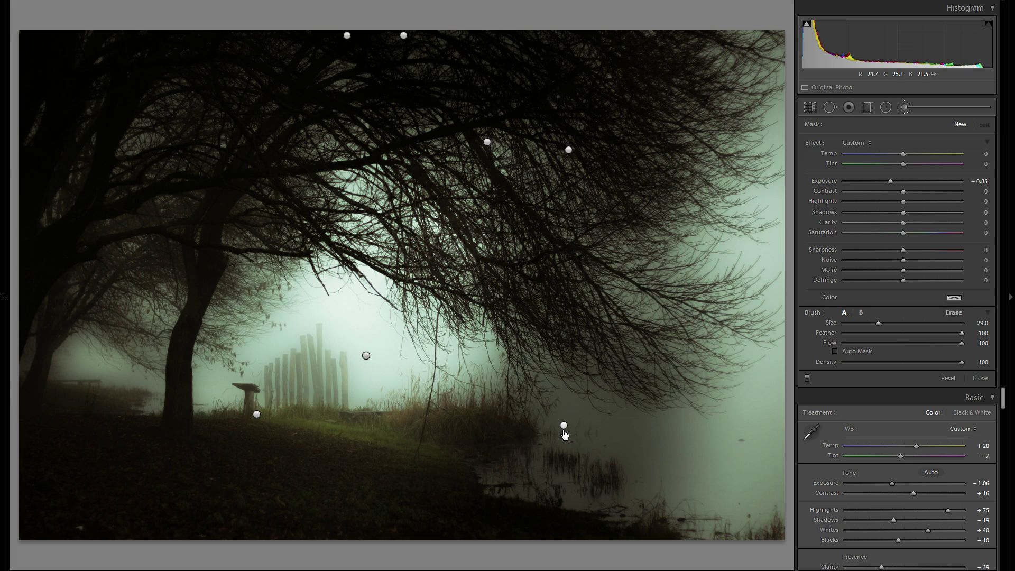
left_click(564, 425)
right_click(563, 425)
left_click(586, 448)
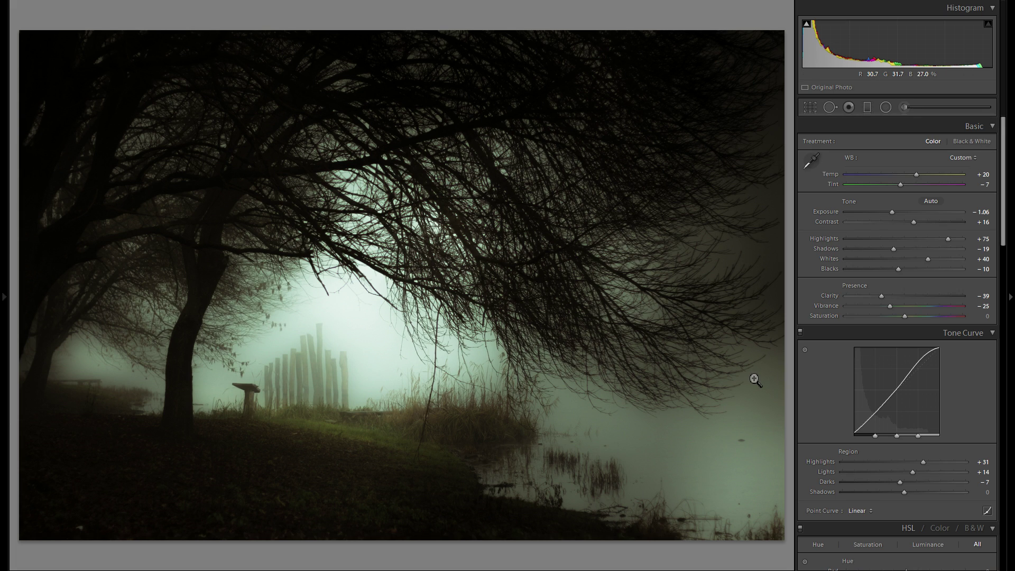
- Crop the photo to a nearly square frame by cutting away the right part of the lake and branches
left_click(810, 107)
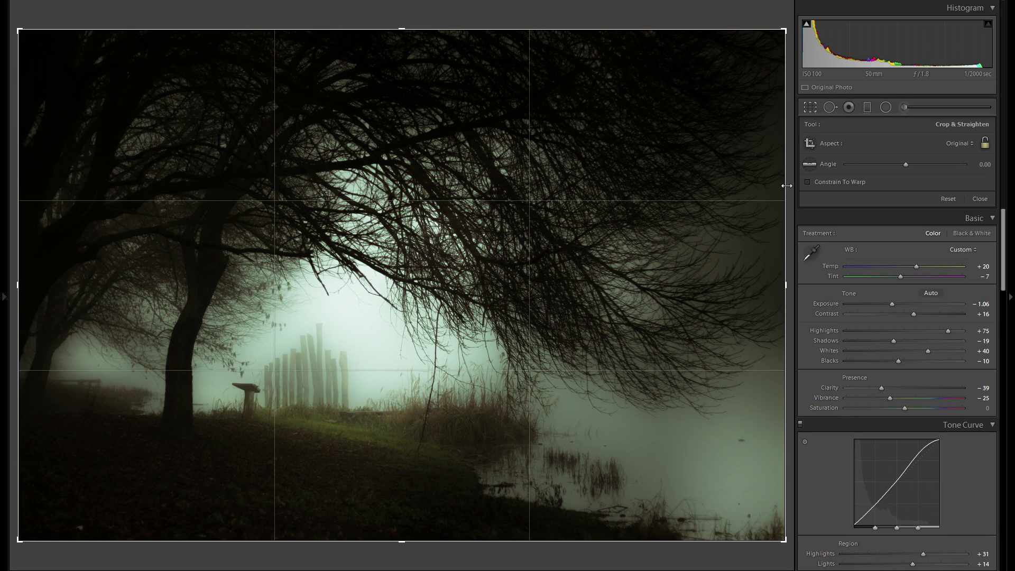
left_click_drag(787, 186, 662, 210)
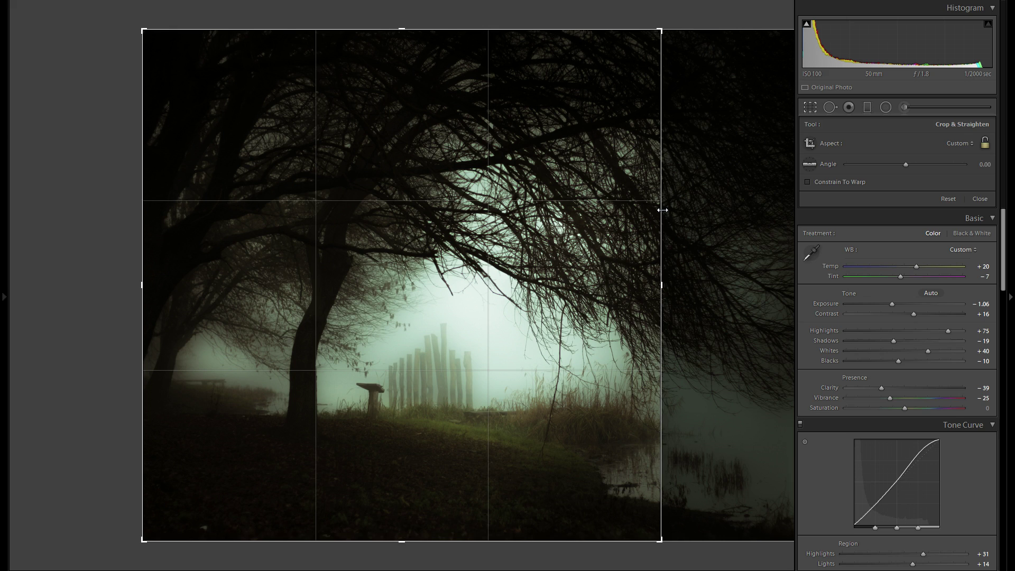
key("Return")
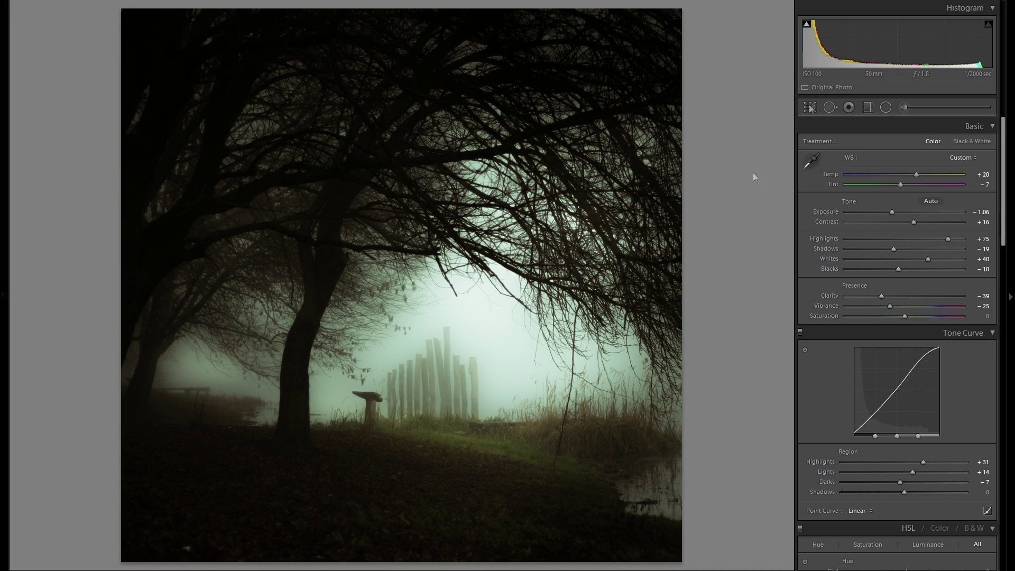
- Darken the reeds and grass along the cropped photo's lower right edge with a size 29 brush adjustment at exposure about −0.7
left_click(903, 107)
key("bracketright")
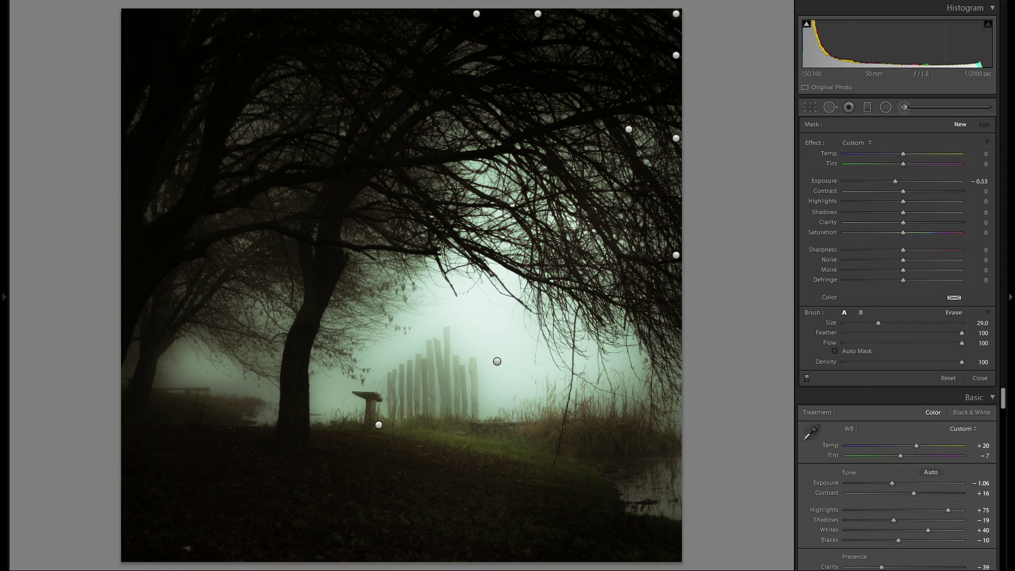
mouse_move(676, 359)
left_mouse_down()
mouse_move(613, 507)
mouse_move(544, 474)
left_mouse_up()
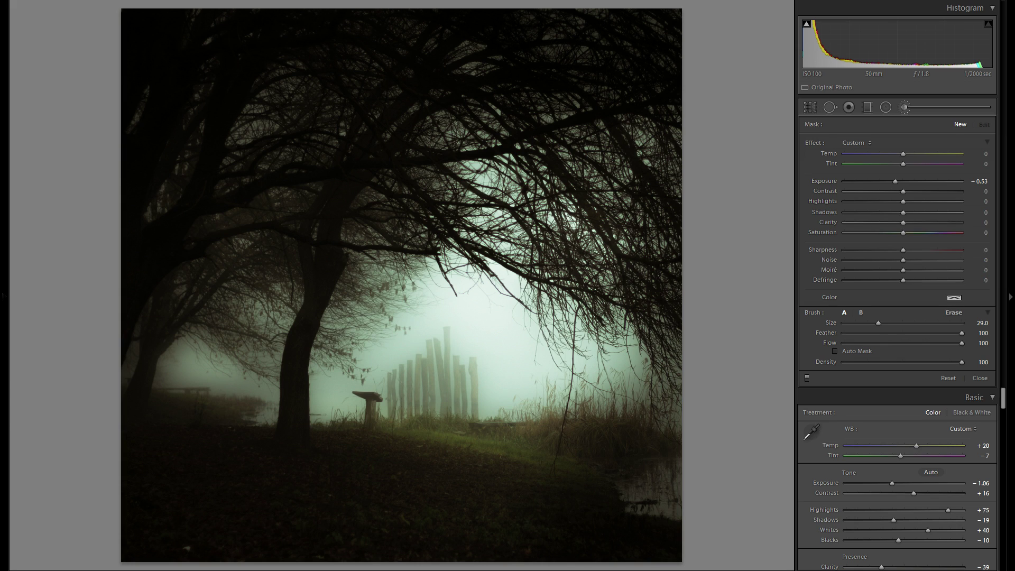
left_click_drag(895, 181, 893, 180)
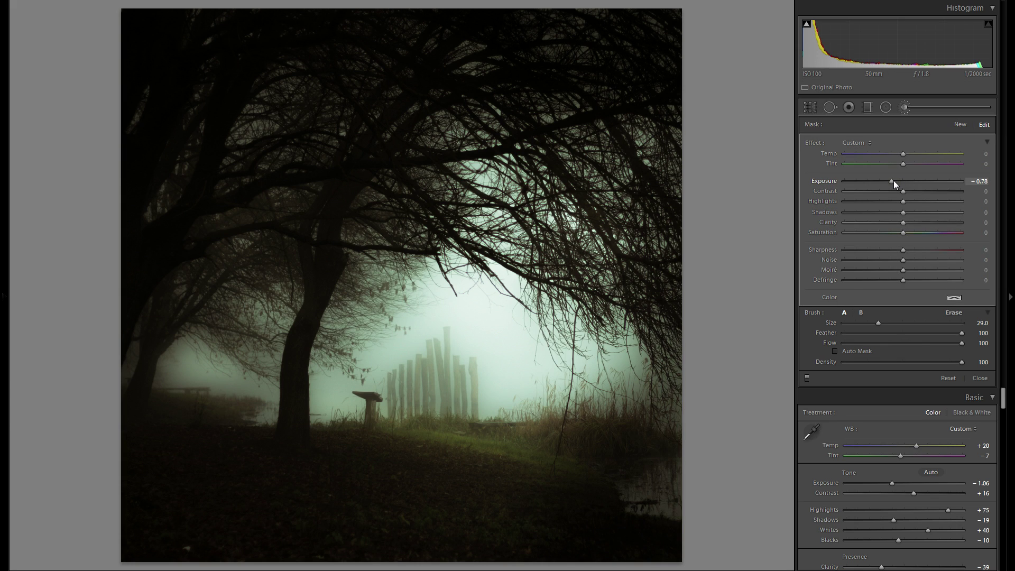
- Add a new size 21 brush adjustment with exposure −0.52 over the water patch in the photo's lower right corner
left_click(960, 124)
scroll(497, 361, "down", 3)
scroll(497, 361, "down", 5)
left_click_drag(650, 476, 669, 499)
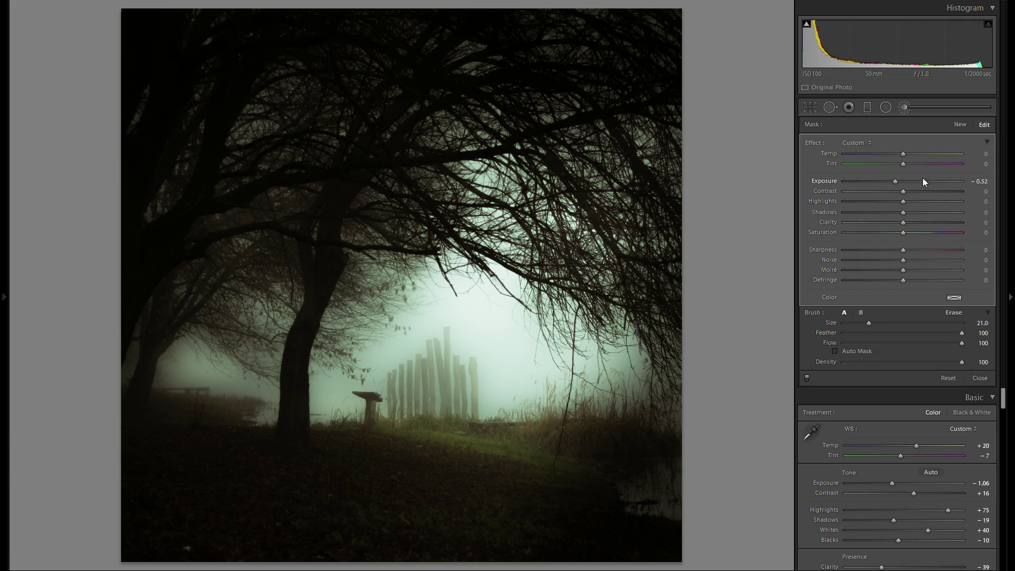
- Add another brush adjustment, about size 16 with exposure −1.36, to darken the remaining bright water in the lower right corner
left_click(960, 125)
scroll(590, 424, "down", 3)
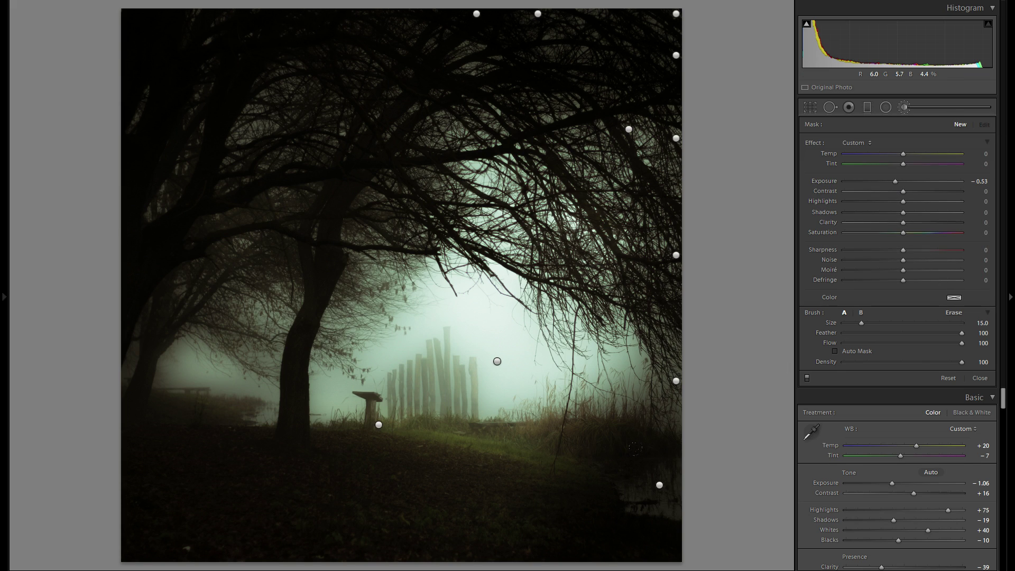
left_click_drag(896, 181, 887, 180)
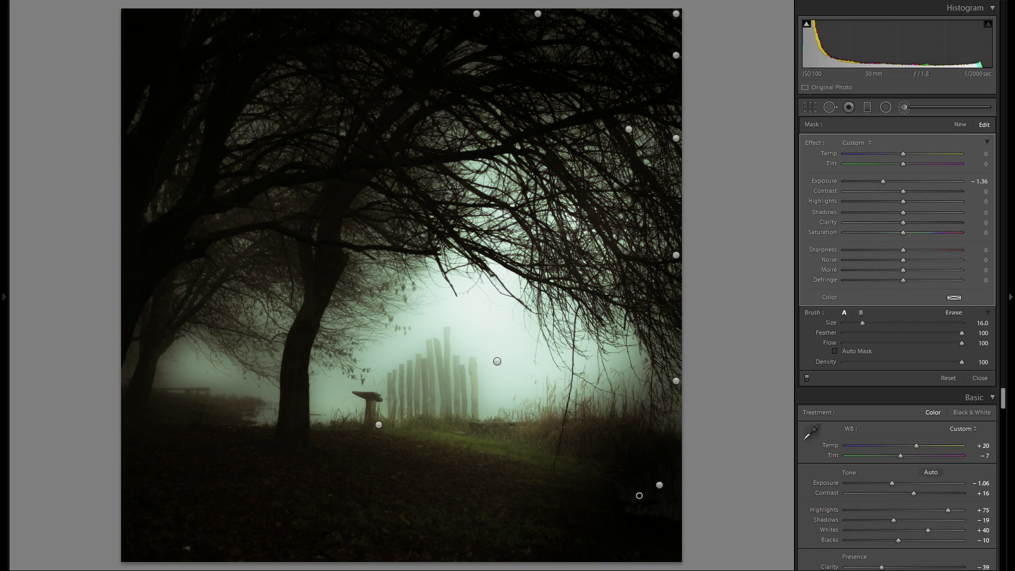
scroll(639, 495, "up", 3)
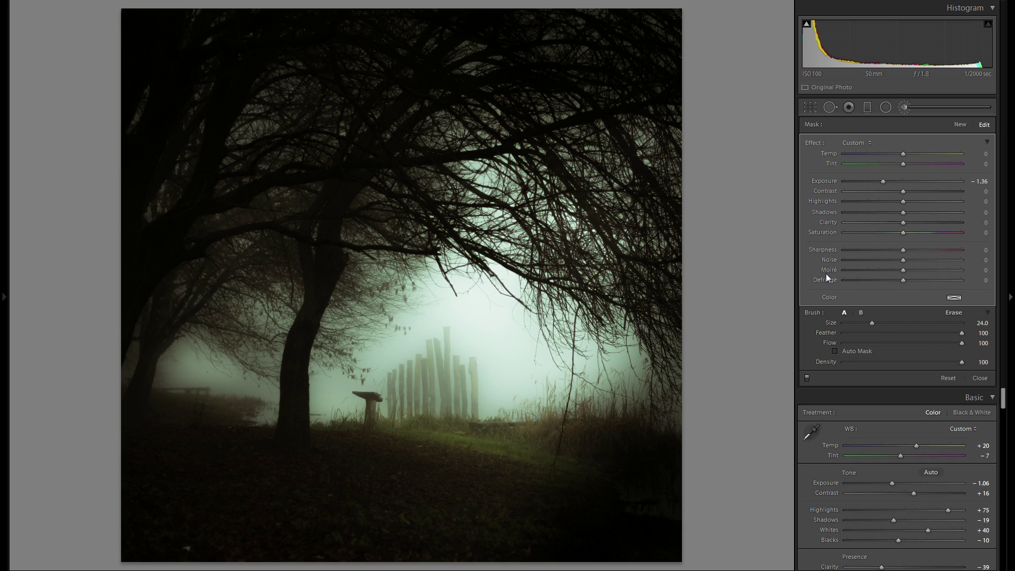
- Darken the foreground ground along the photo's bottom edge with a new size 18 brush adjustment at exposure −0.38, and check its mask overlay
left_click(957, 124)
left_click(897, 180)
left_click_drag(895, 181, 897, 181)
scroll(396, 495, "down", 3)
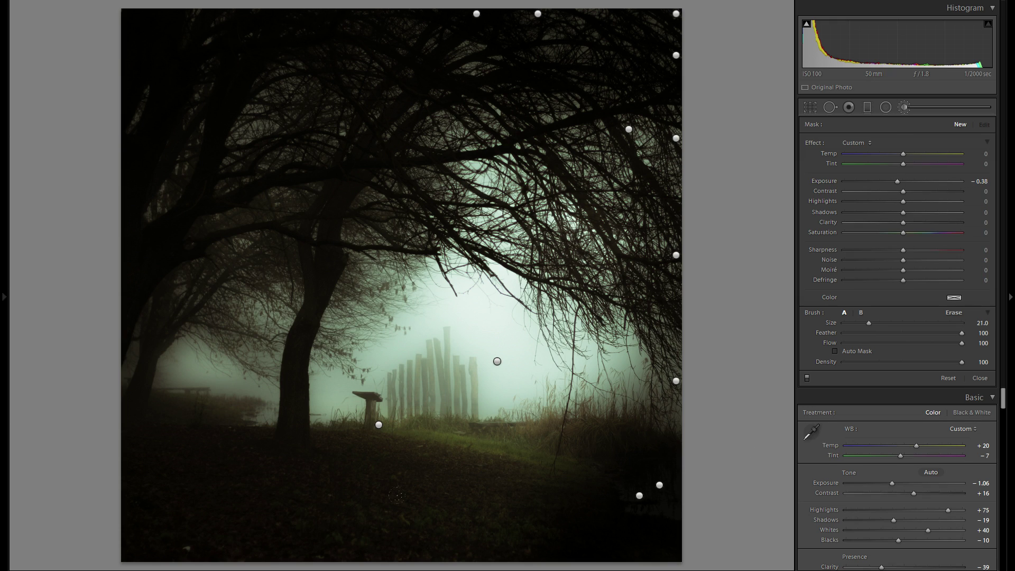
left_click_drag(422, 509, 296, 515)
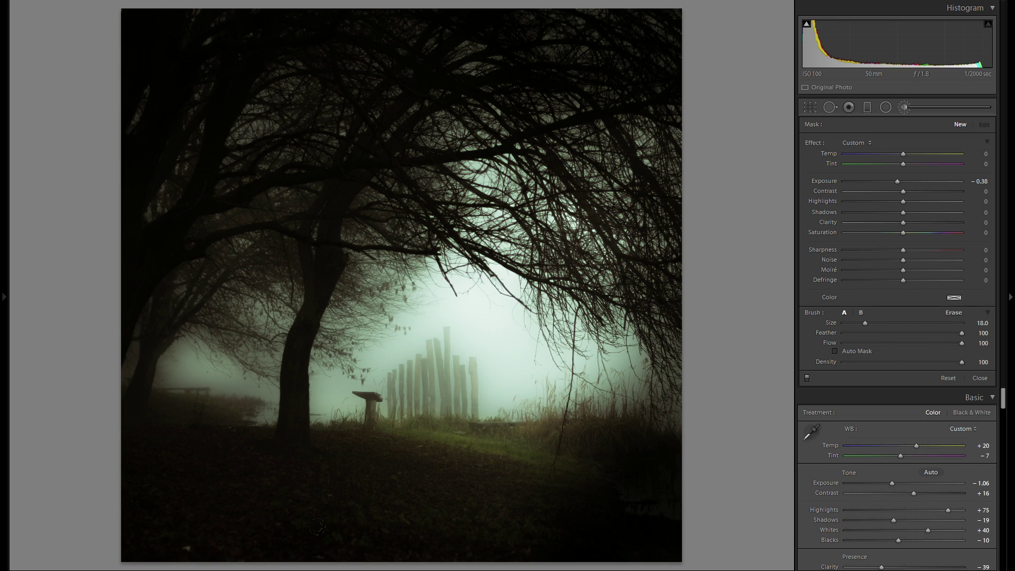
left_click_drag(315, 529, 315, 529)
key("o")
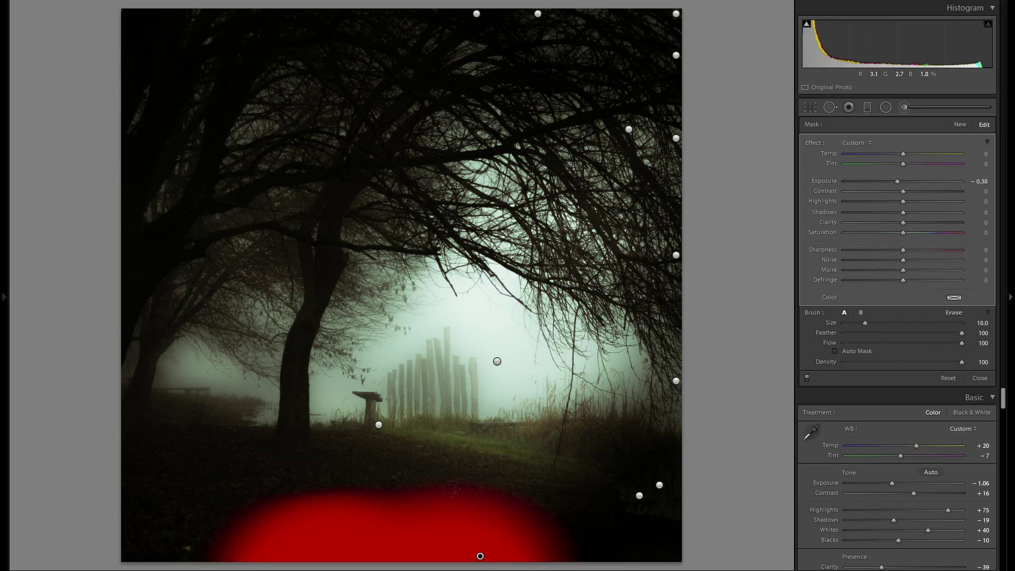
key("o")
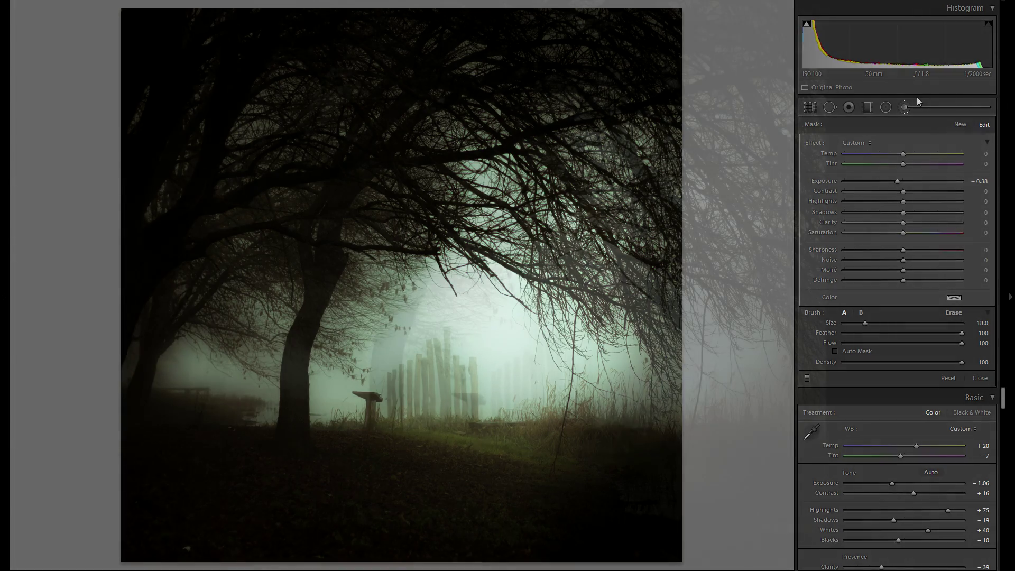